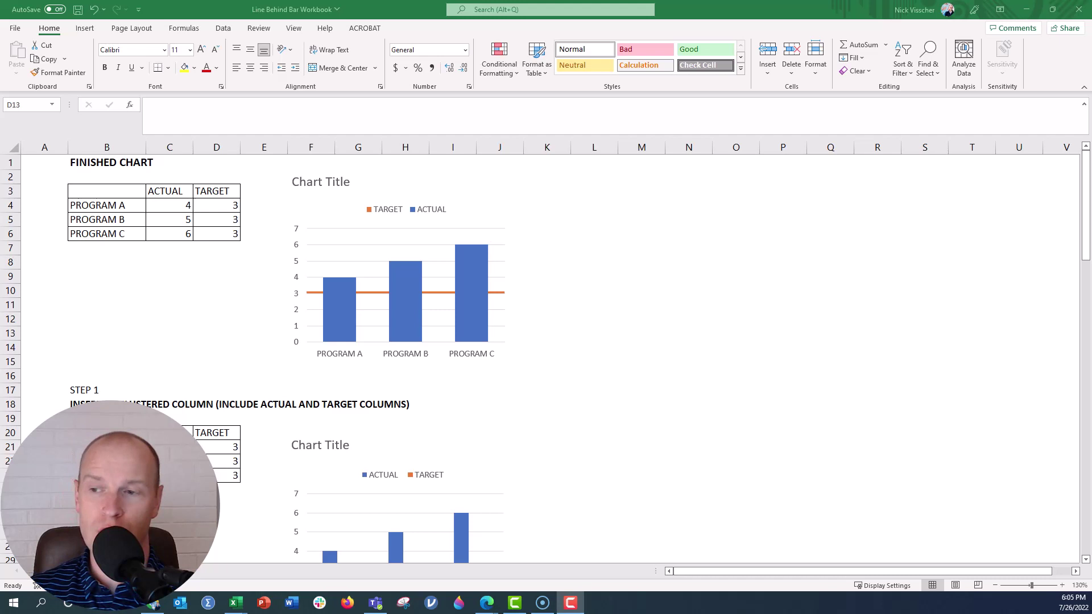
Step: Move the finished example chart to columns K–P and insert a clustered column chart of B3:D6
{"action": "left_click", "coordinate": [291, 207]}
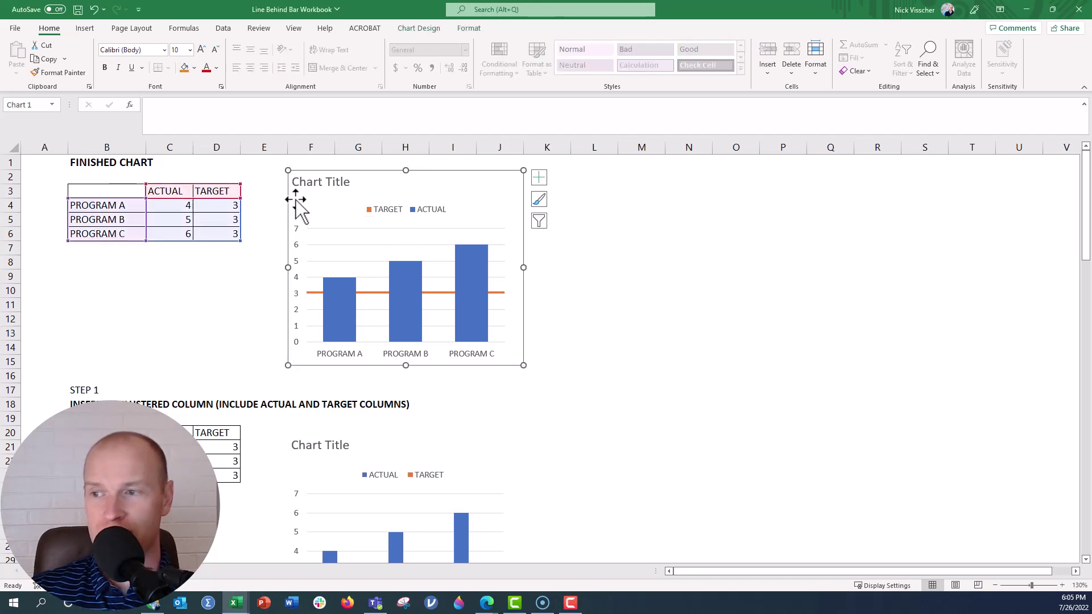
{"action": "left_click_drag", "start_coordinate": [290, 208], "coordinate": [555, 210]}
{"action": "left_click_drag", "start_coordinate": [127, 190], "coordinate": [217, 234]}
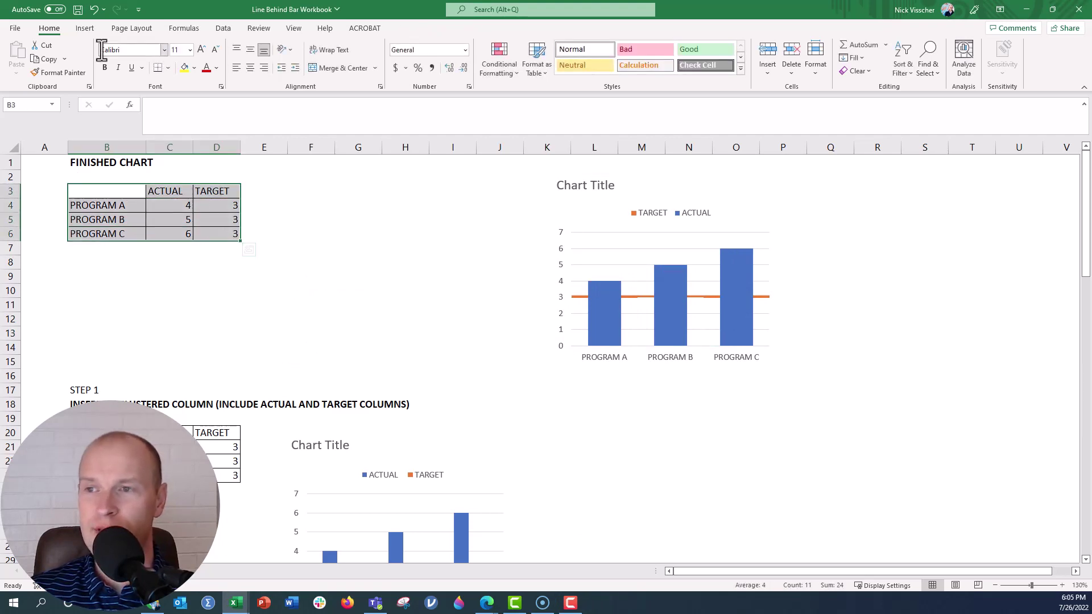
{"action": "left_click", "coordinate": [90, 31]}
{"action": "left_click", "coordinate": [505, 44]}
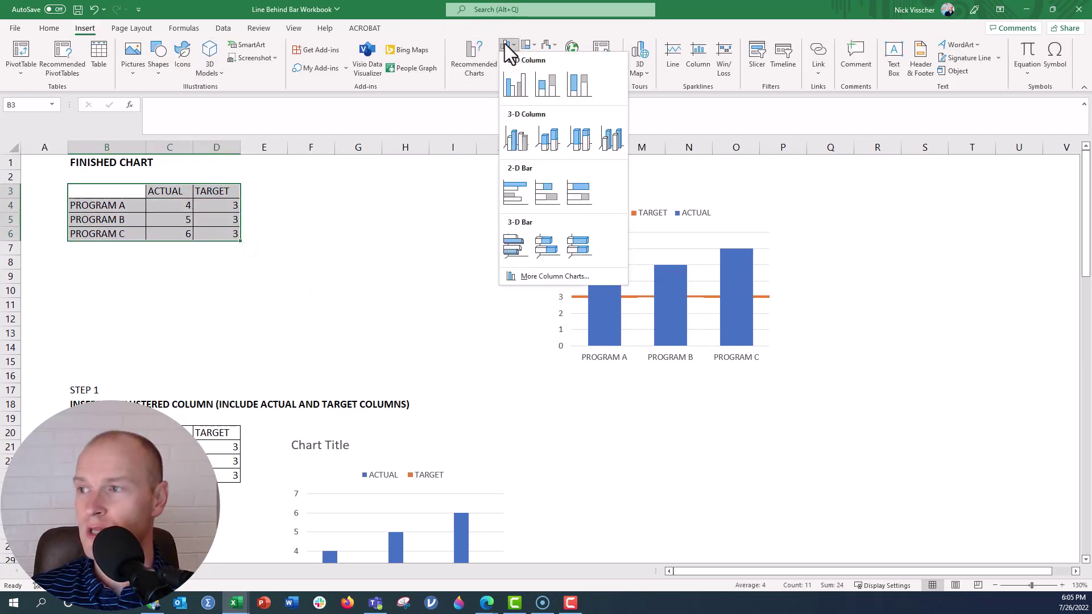
{"action": "left_click", "coordinate": [517, 97]}
Step: Place the new chart beside the data table and move its title to the top-left corner
{"action": "left_click_drag", "start_coordinate": [453, 251], "coordinate": [367, 170]}
{"action": "left_click", "coordinate": [436, 184]}
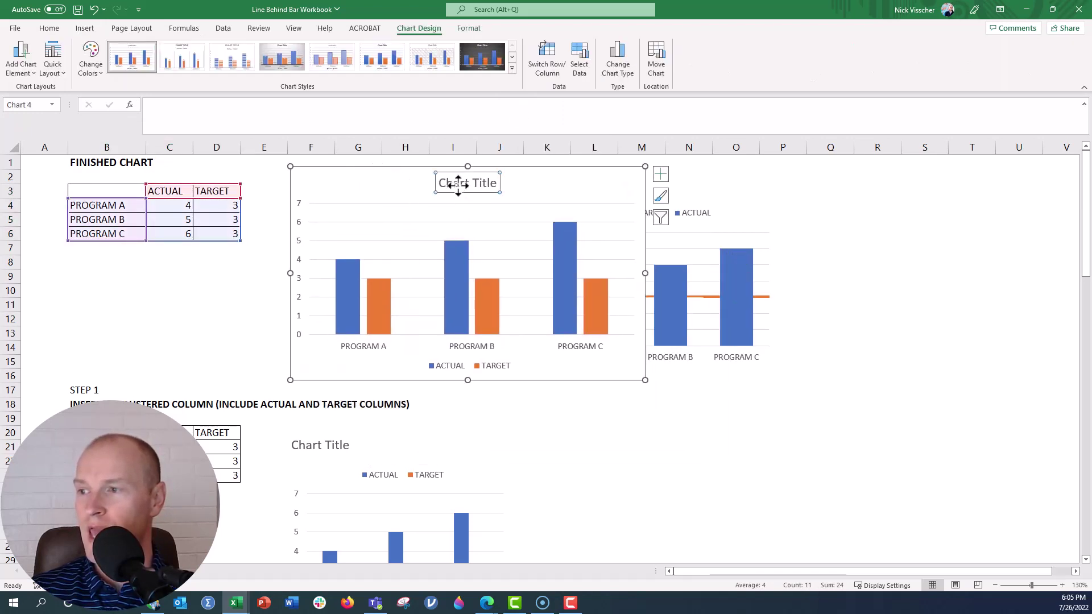
{"action": "left_click_drag", "start_coordinate": [436, 183], "coordinate": [319, 187]}
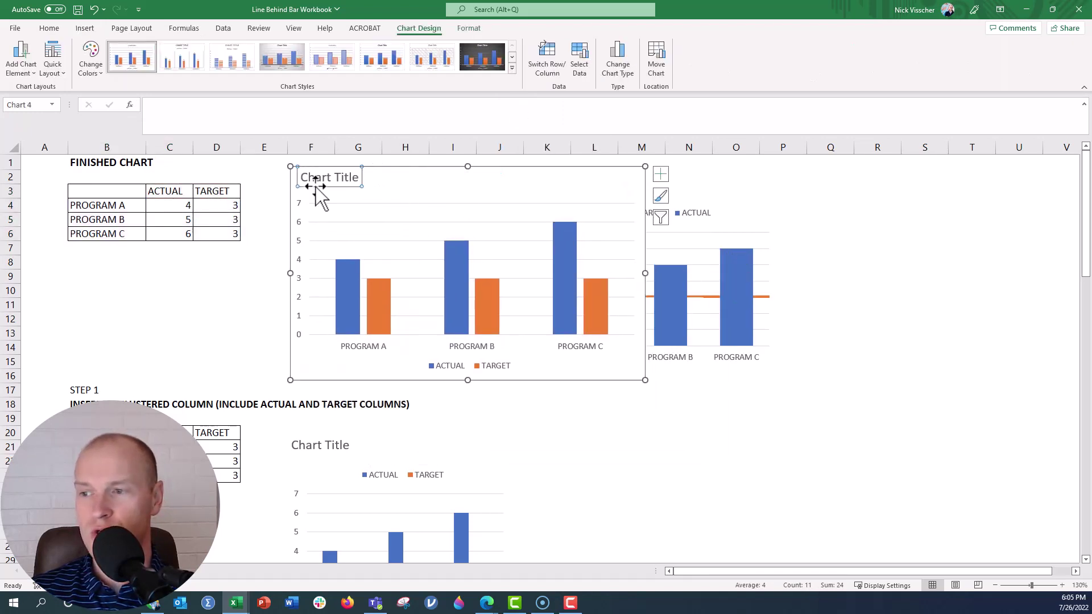
{"action": "left_click", "coordinate": [341, 316]}
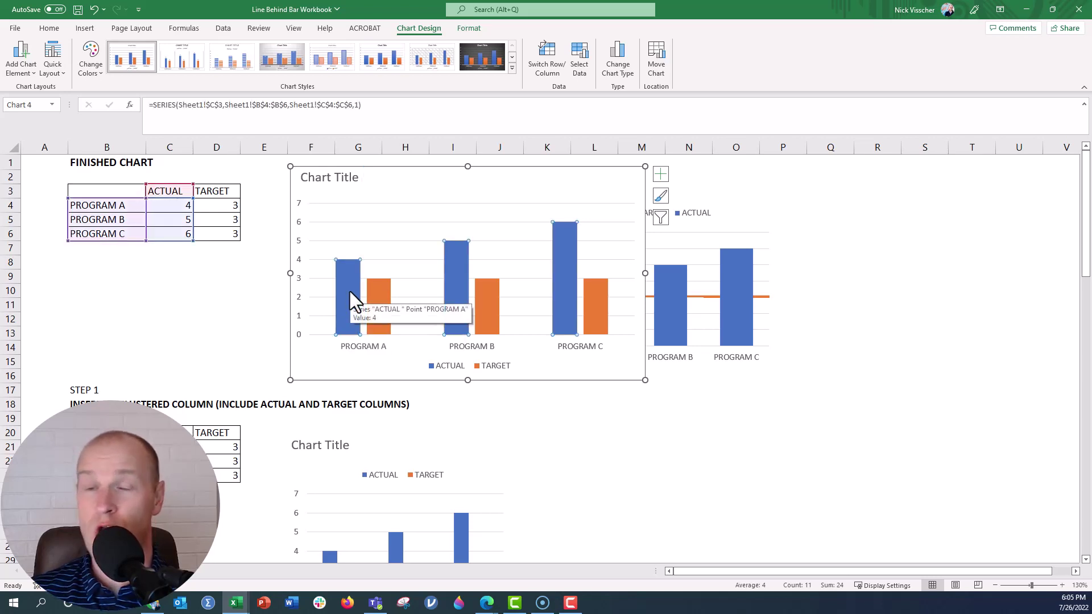
Step: Plot the ACTUAL series on the secondary axis
{"action": "right_click", "coordinate": [350, 292]}
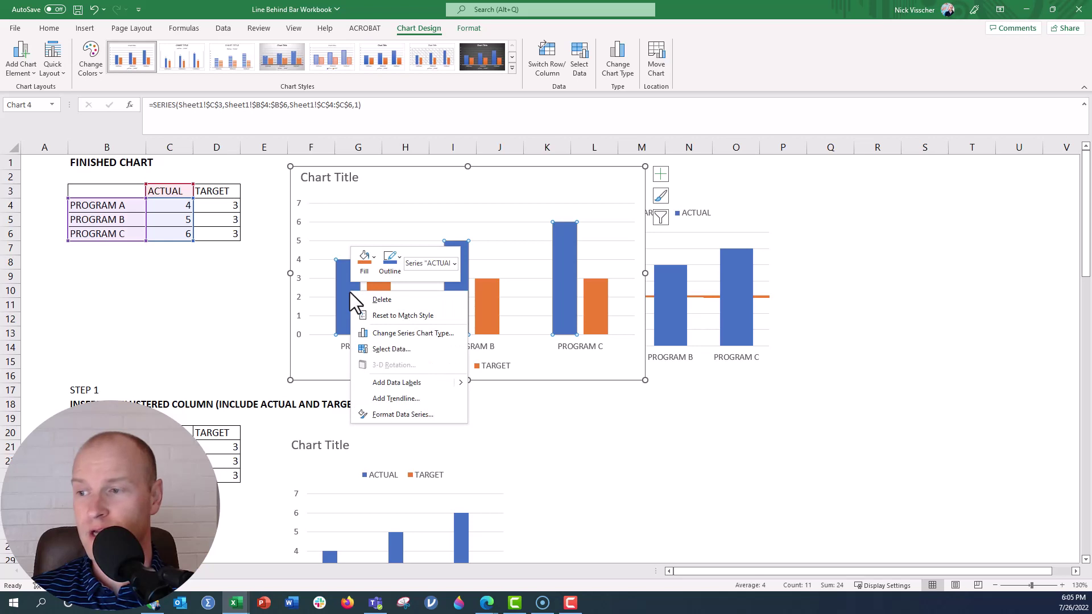
{"action": "left_click", "coordinate": [371, 416]}
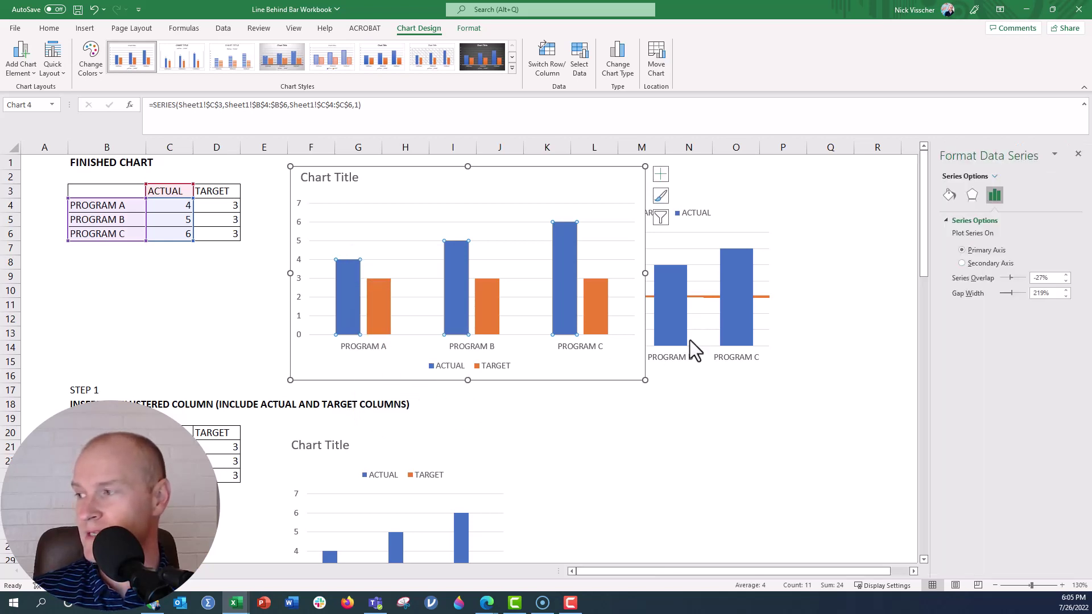
{"action": "left_click", "coordinate": [992, 267]}
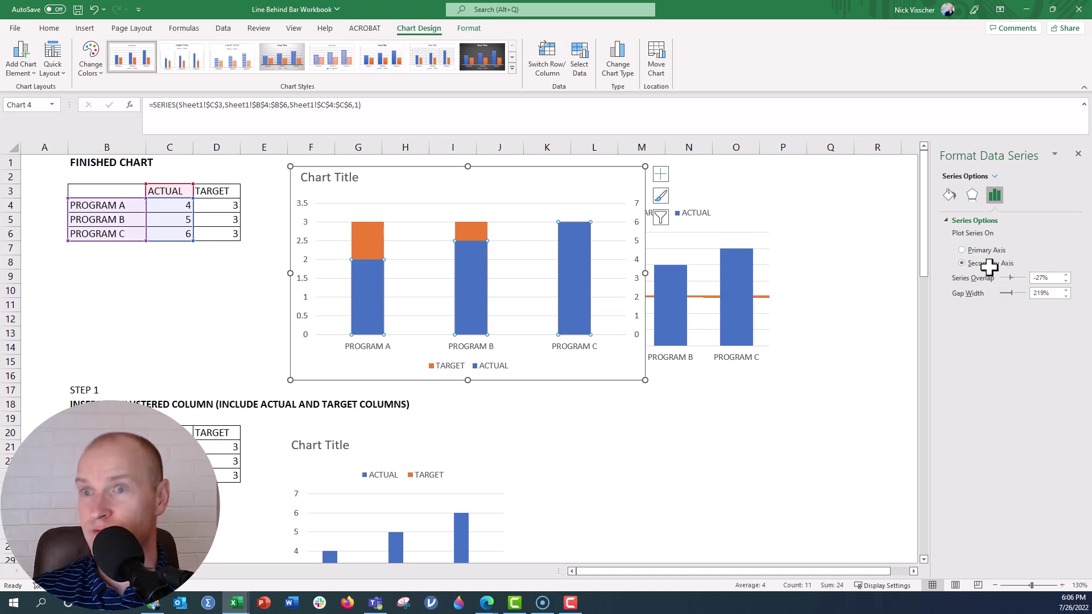
Step: Delete the primary vertical axis from the chart
{"action": "left_click", "coordinate": [301, 203]}
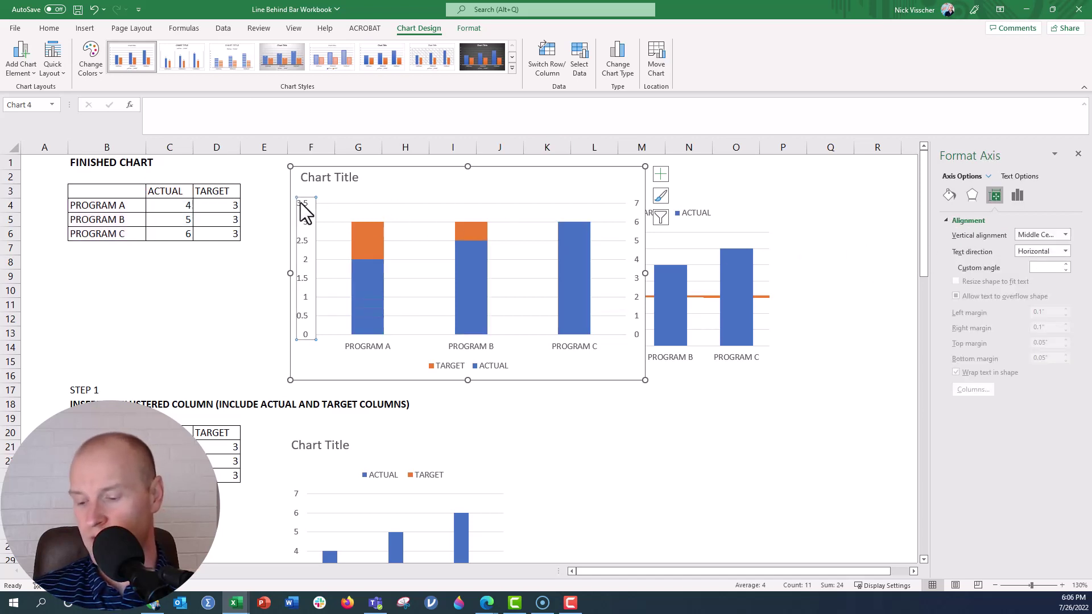
{"action": "key", "text": "Delete"}
{"action": "left_click", "coordinate": [638, 223]}
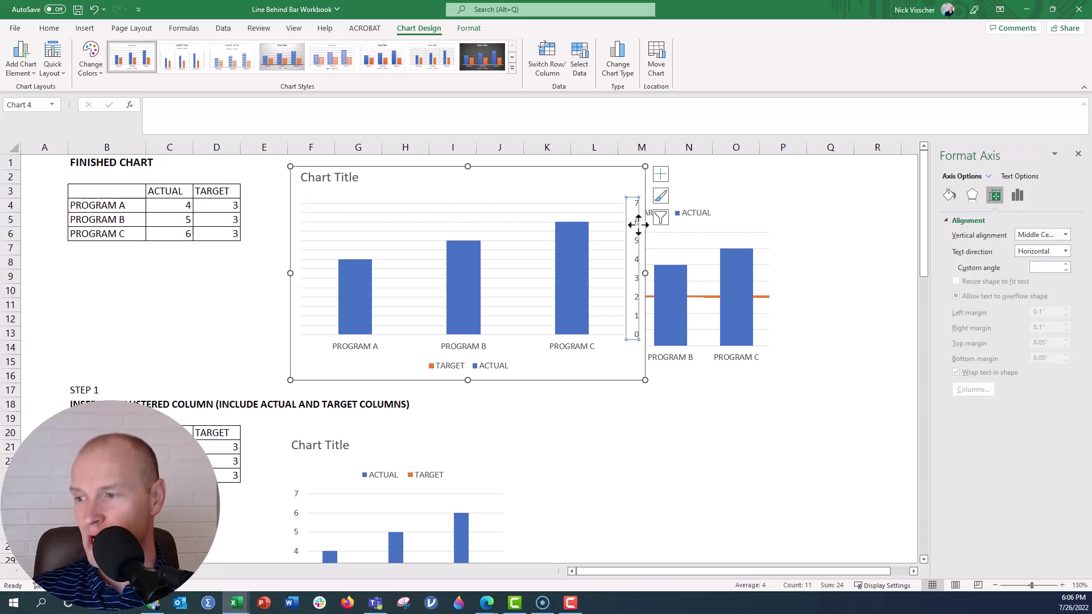
{"action": "left_click", "coordinate": [571, 322]}
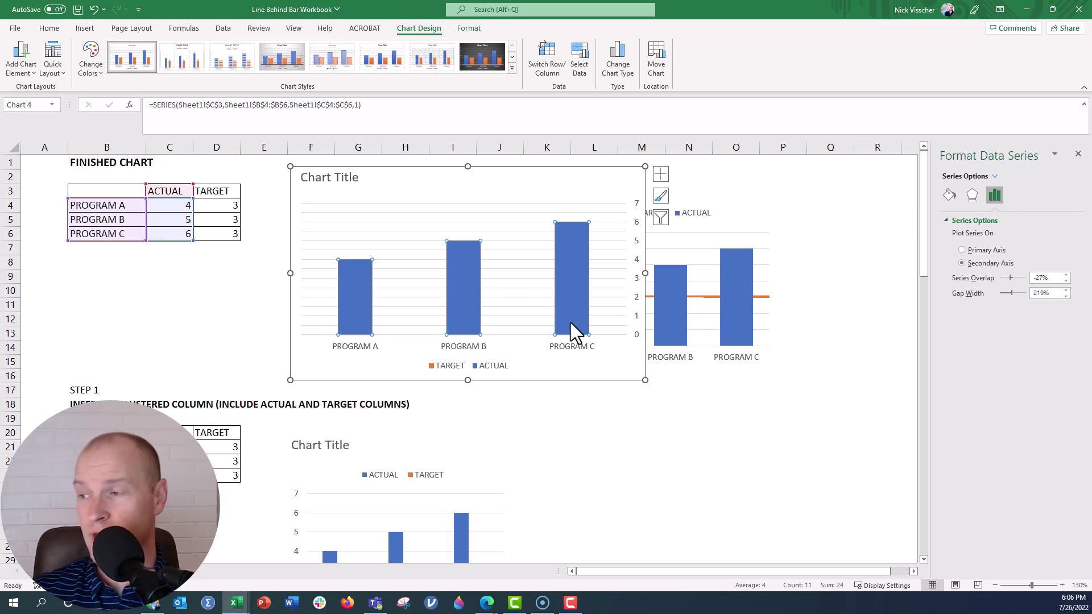
Step: Switch the format pane to the TARGET series and set its gap width to 0%
{"action": "left_click", "coordinate": [994, 177]}
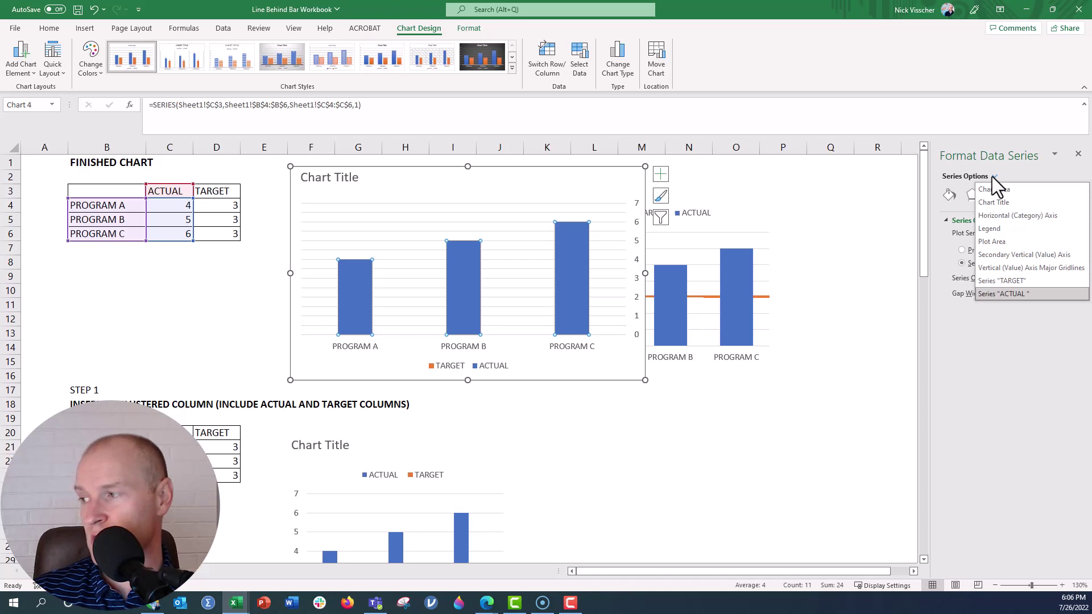
{"action": "left_click", "coordinate": [994, 282]}
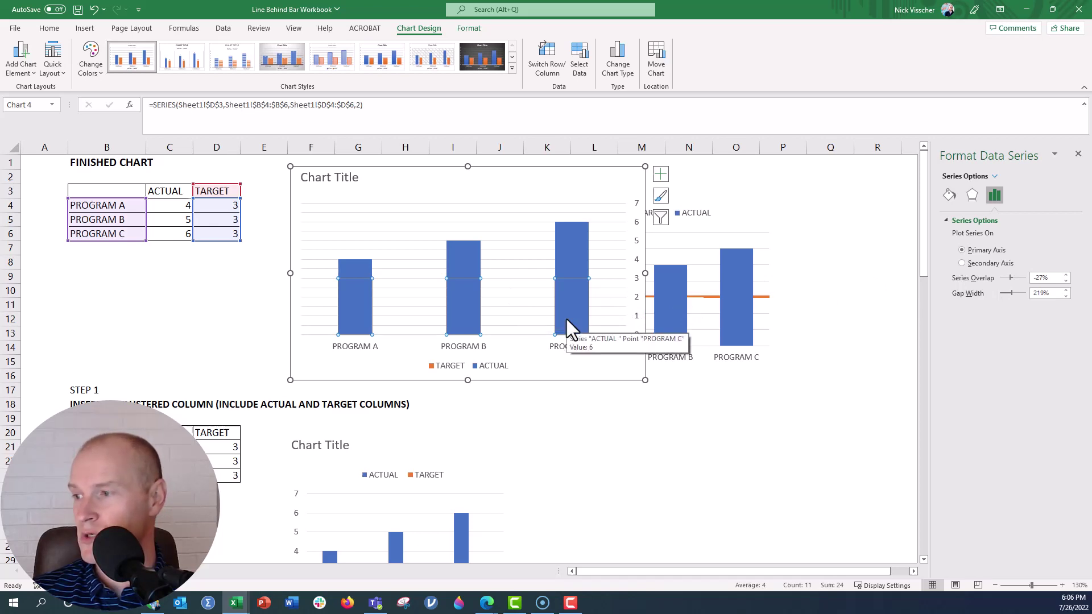
{"action": "left_click_drag", "start_coordinate": [1052, 293], "coordinate": [1021, 295]}
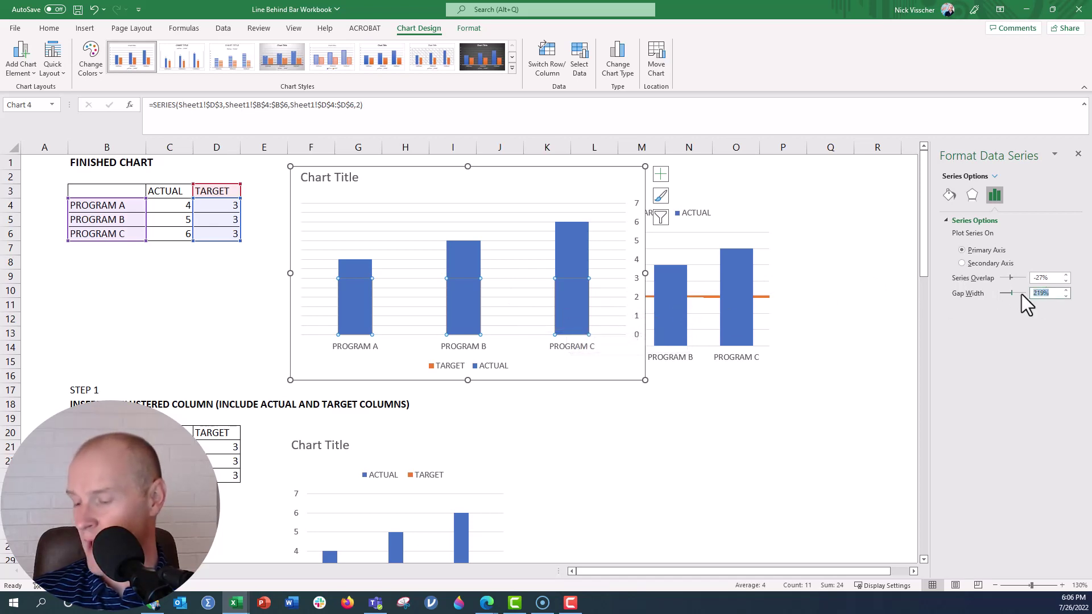
{"action": "type", "text": "0"}
{"action": "key", "text": "Return"}
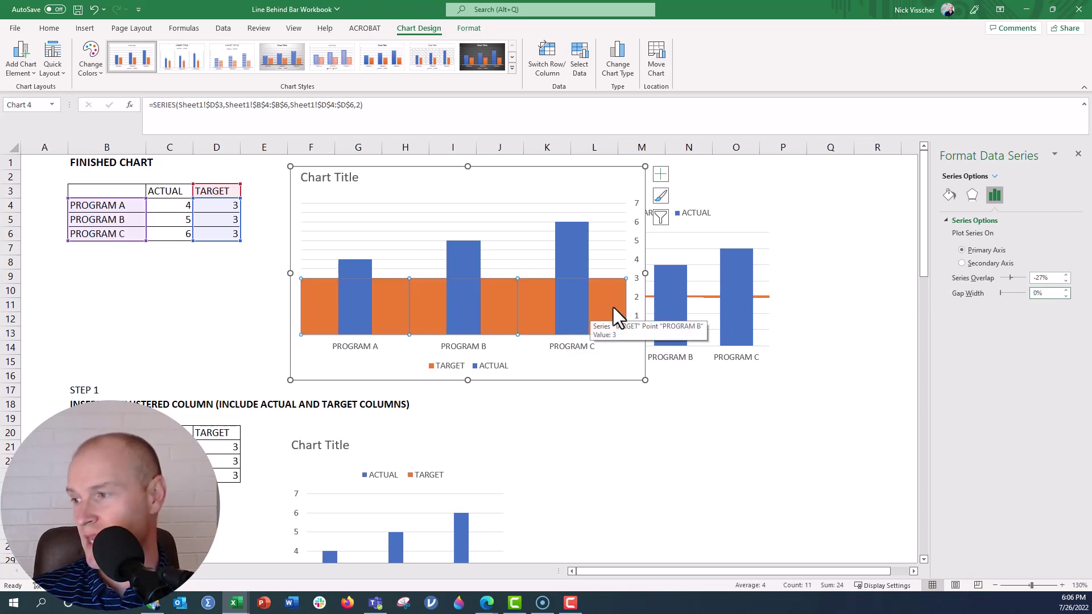
Step: Give the TARGET bars an outer shadow with 0% transparency, 0 pt blur and a 270° angle
{"action": "left_click", "coordinate": [972, 197]}
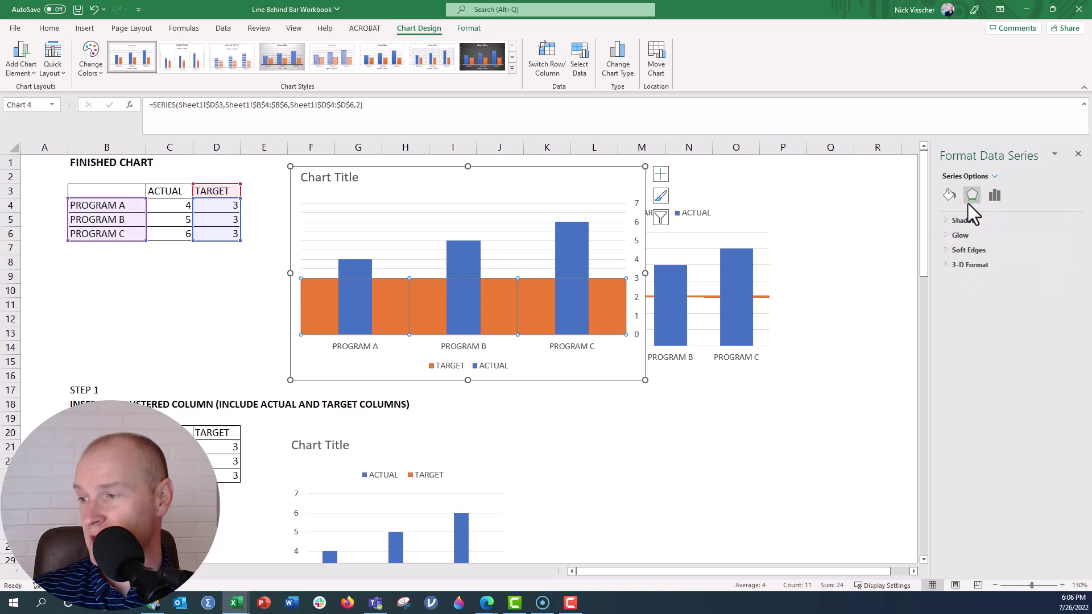
{"action": "left_click", "coordinate": [966, 220]}
{"action": "left_click", "coordinate": [1059, 236]}
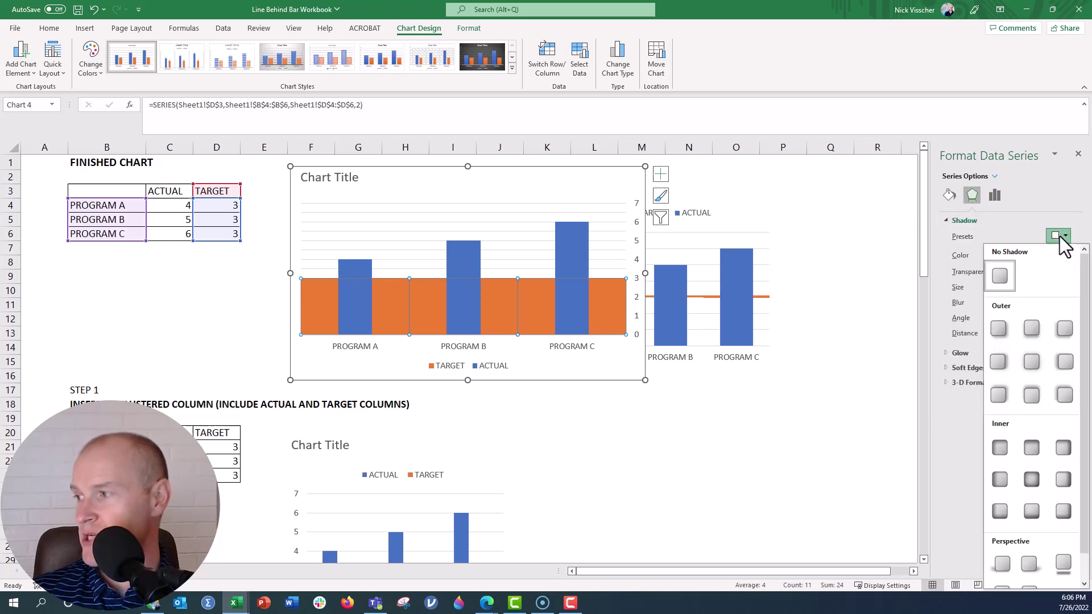
{"action": "left_click", "coordinate": [999, 329]}
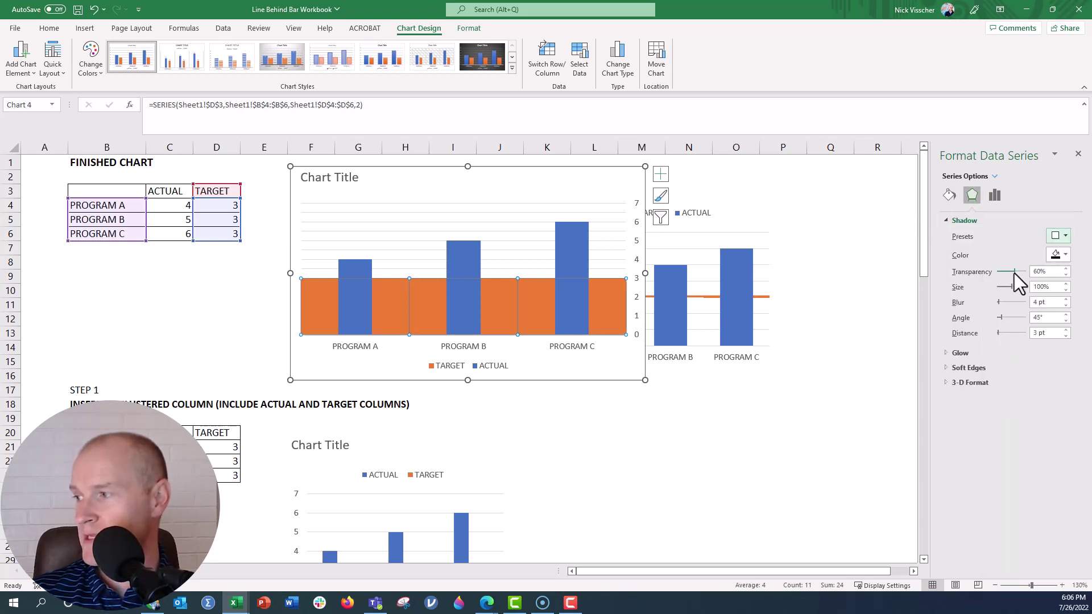
{"action": "left_click_drag", "start_coordinate": [1015, 273], "coordinate": [984, 273]}
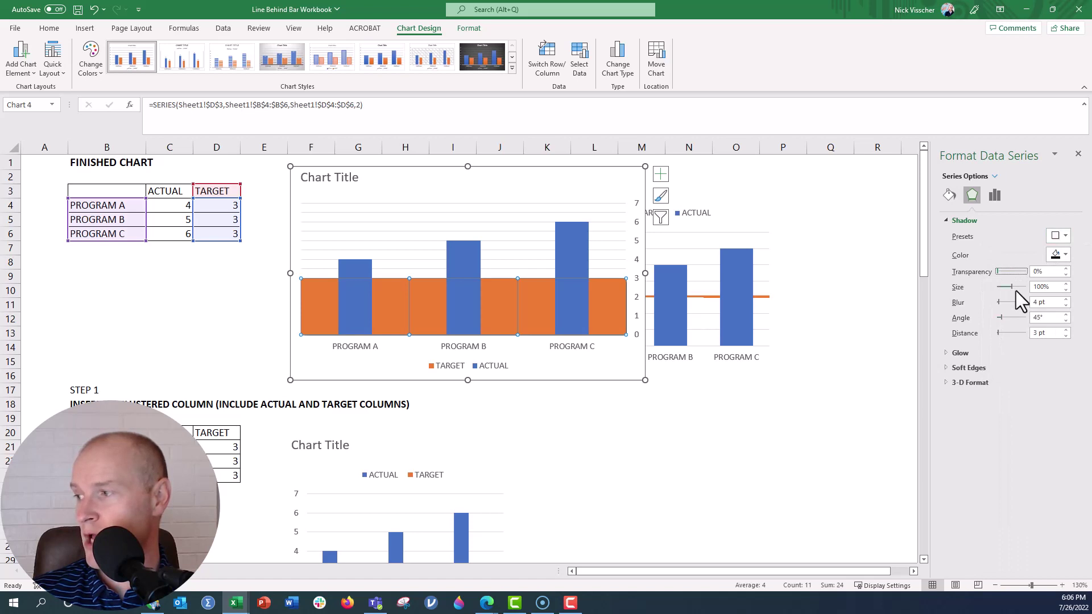
{"action": "left_click_drag", "start_coordinate": [999, 302], "coordinate": [991, 304]}
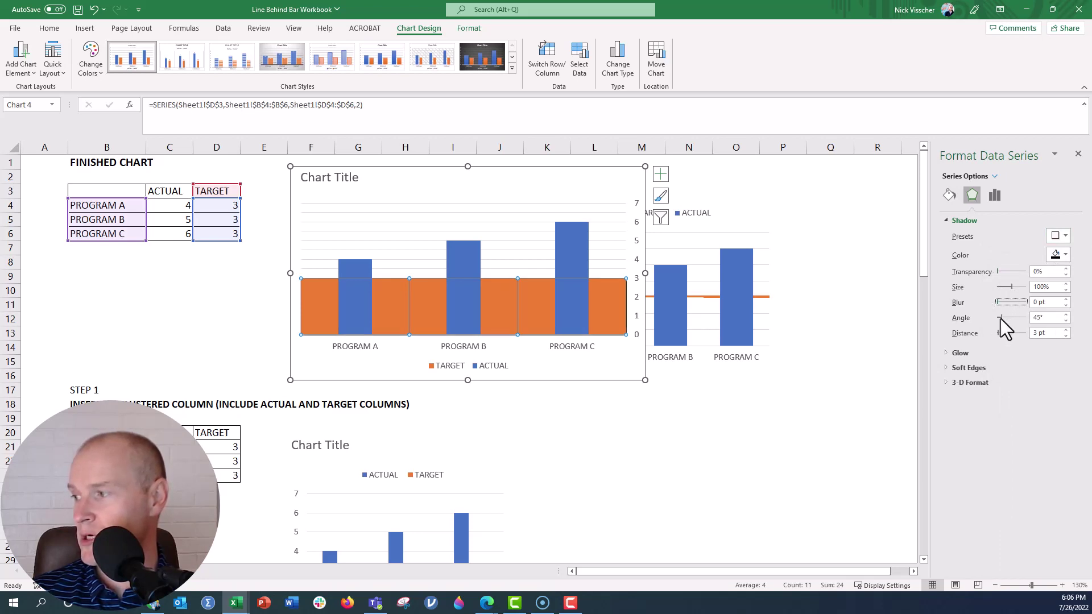
{"action": "double_click", "coordinate": [1046, 317]}
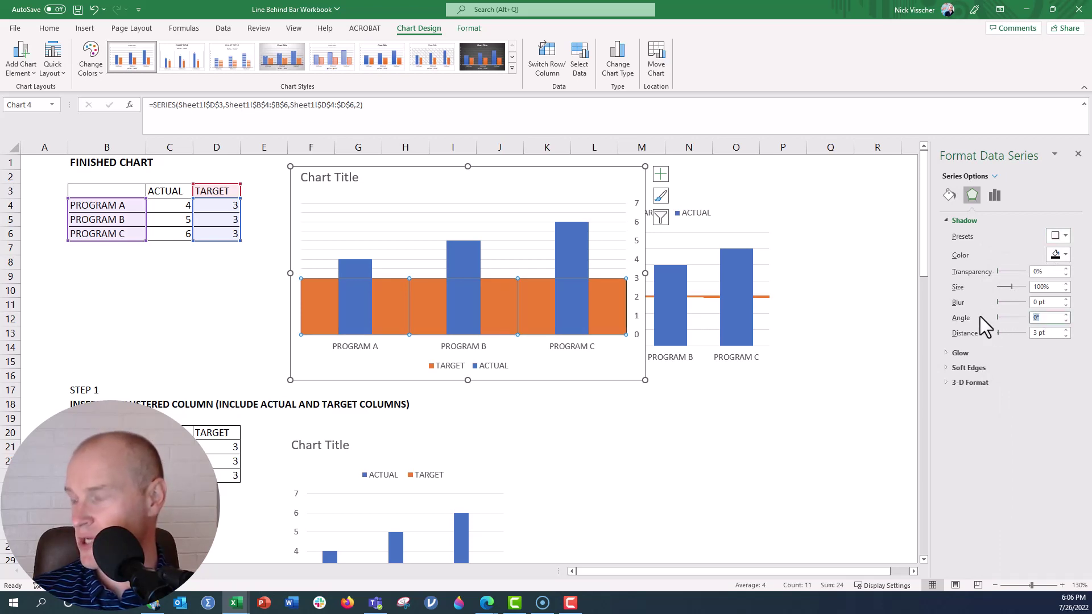
{"action": "type", "text": "270"}
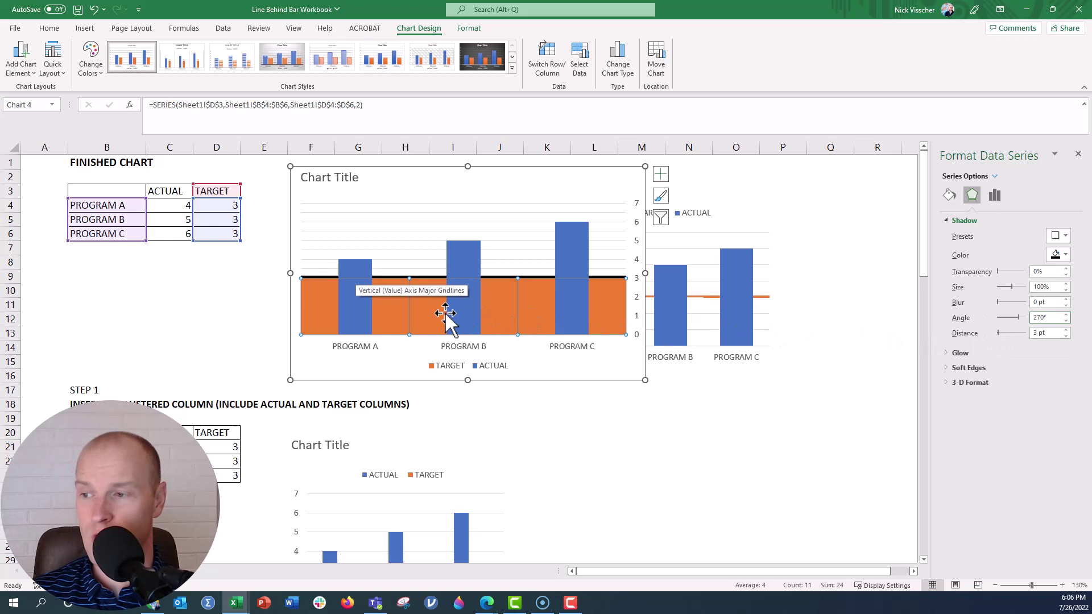
Step: Set the PROGRAM A, B and C target bars to No fill
{"action": "left_click", "coordinate": [318, 313]}
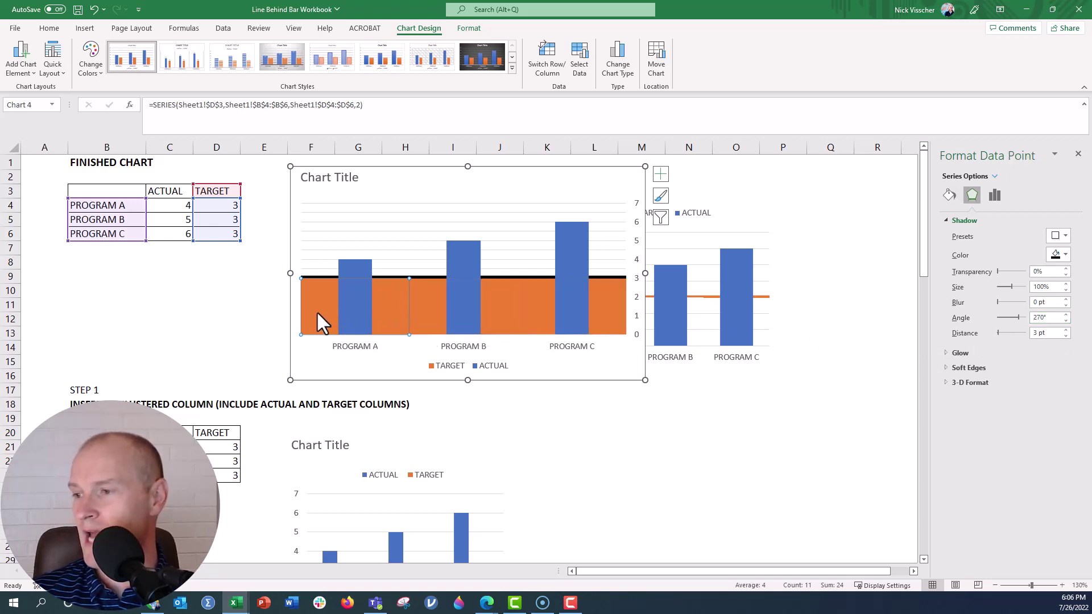
{"action": "left_click", "coordinate": [949, 196]}
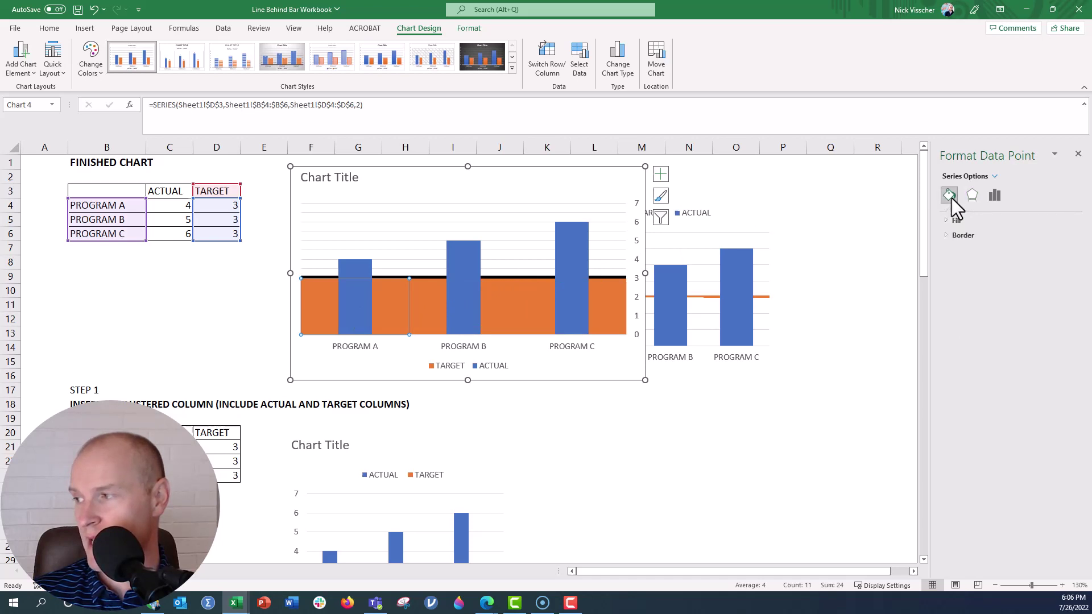
{"action": "left_click", "coordinate": [958, 221]}
{"action": "left_click", "coordinate": [970, 237]}
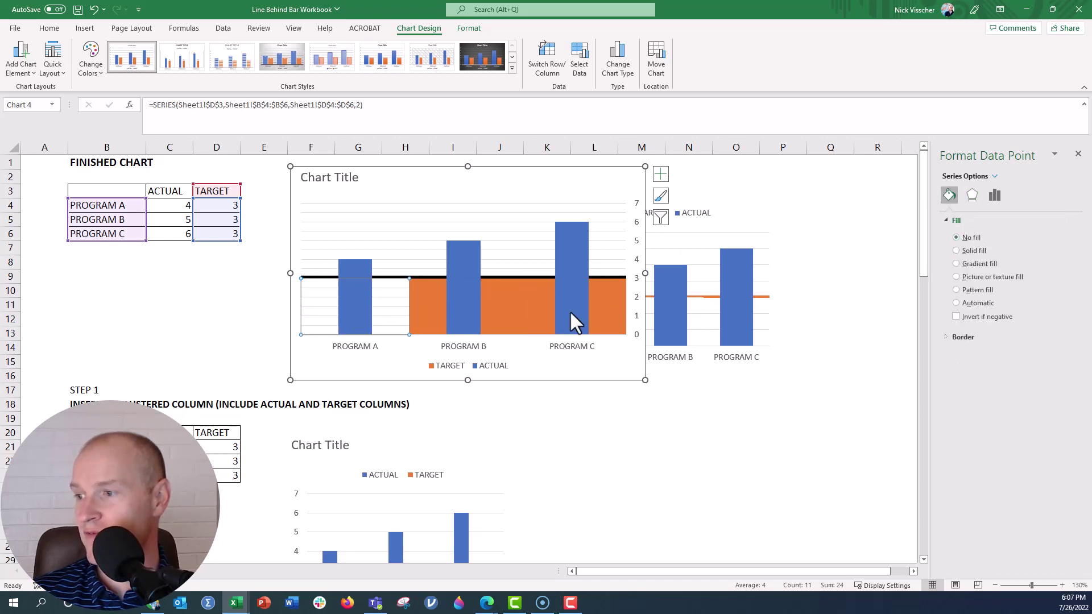
{"action": "left_click", "coordinate": [509, 323]}
{"action": "left_click", "coordinate": [961, 238]}
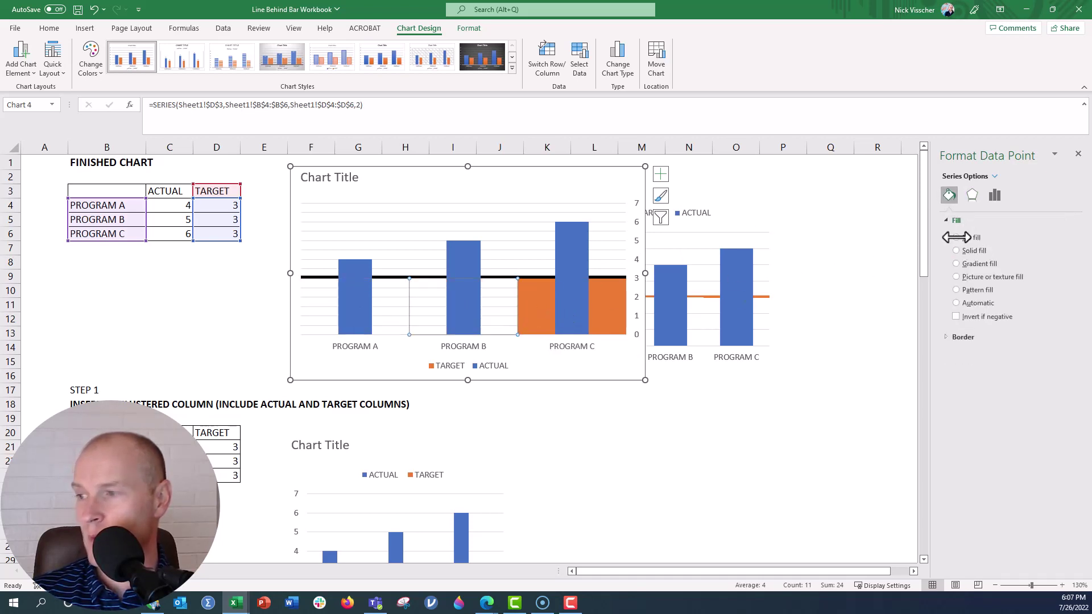
{"action": "left_click", "coordinate": [612, 315]}
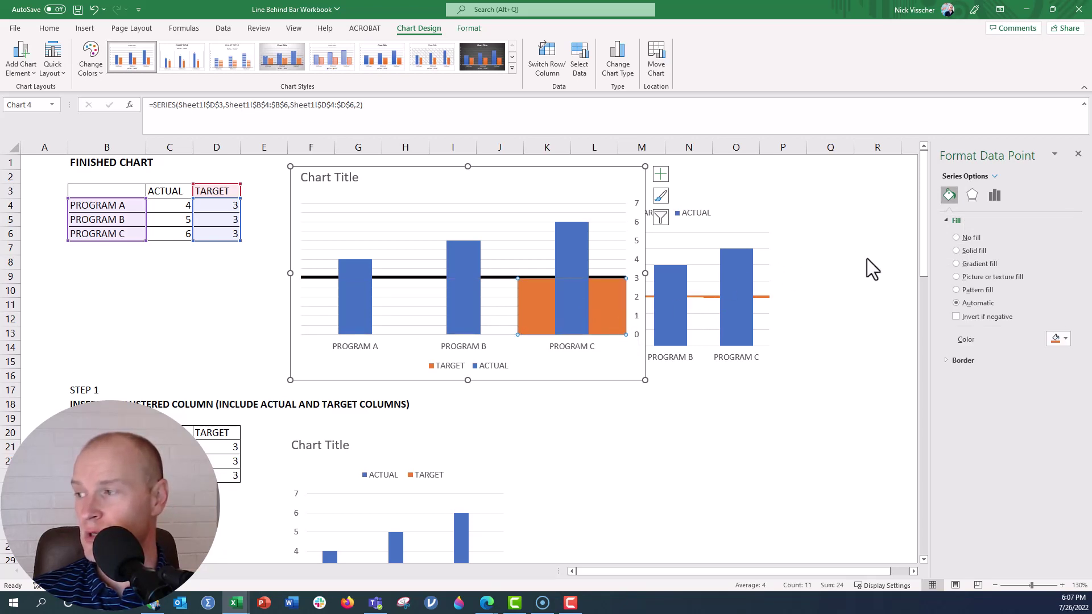
{"action": "left_click", "coordinate": [956, 238]}
{"action": "left_click", "coordinate": [496, 372]}
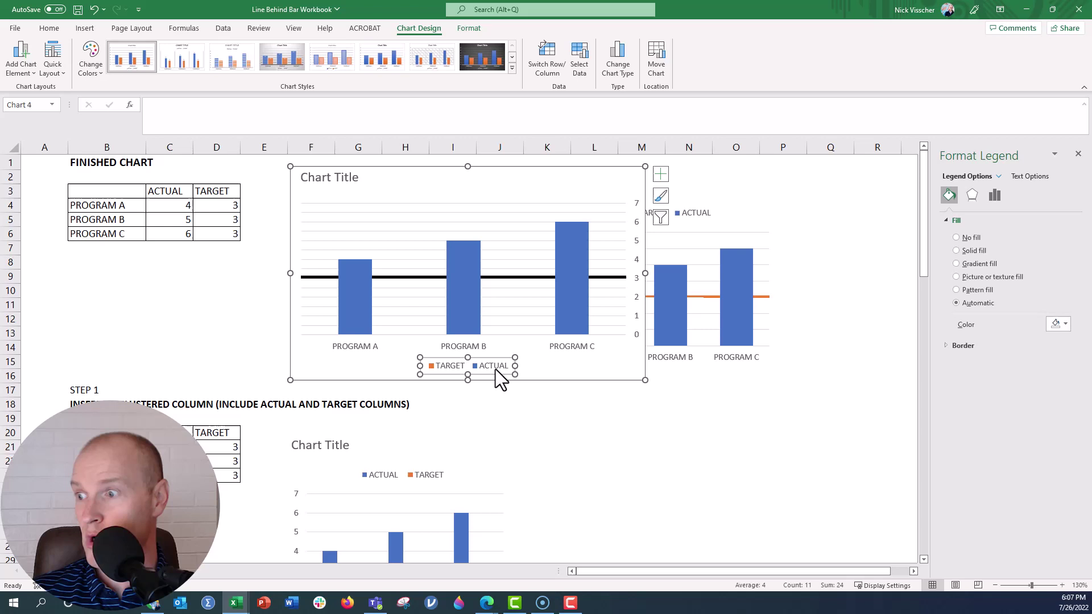
Step: Change the TARGET series shadow colour to orange
{"action": "left_click", "coordinate": [617, 282]}
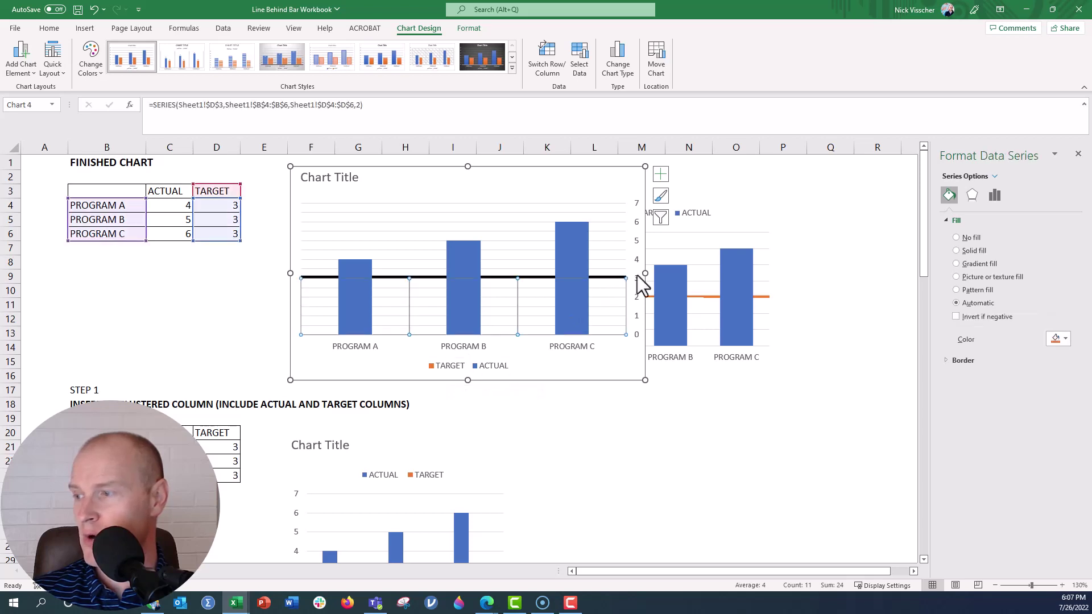
{"action": "left_click", "coordinate": [972, 196]}
{"action": "left_click", "coordinate": [1059, 255]}
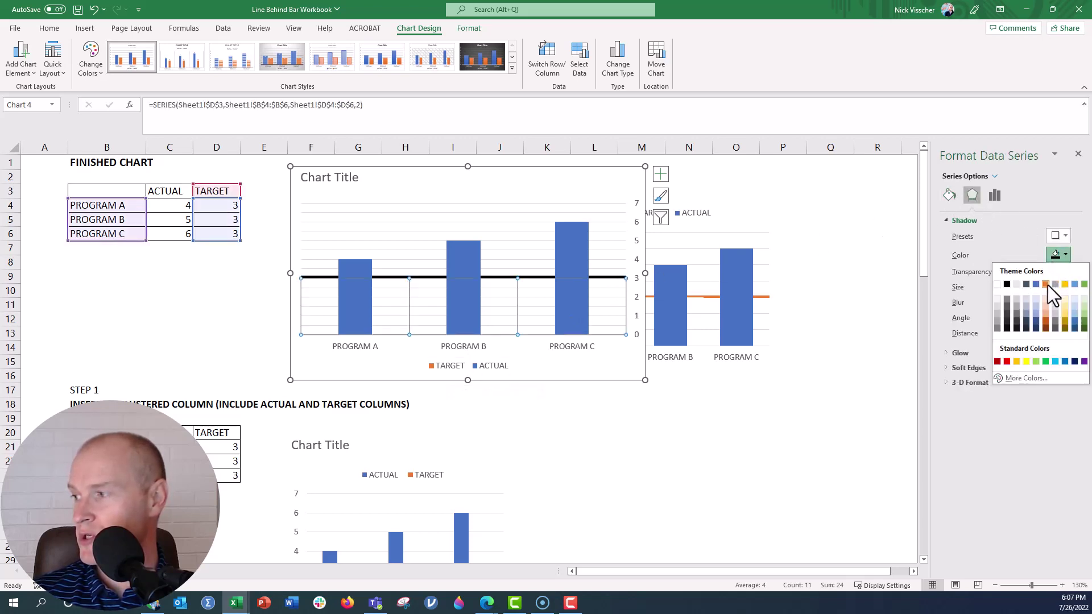
{"action": "left_click", "coordinate": [1046, 284]}
{"action": "left_click", "coordinate": [662, 452]}
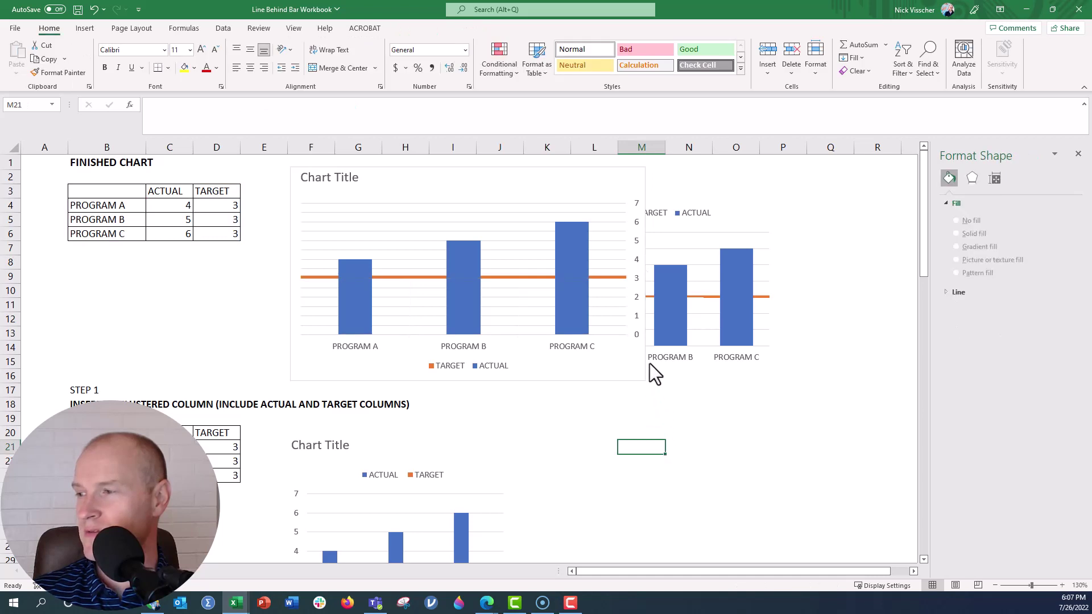
Step: Delete the chart's gridlines and the right-hand value axis
{"action": "left_click", "coordinate": [638, 300]}
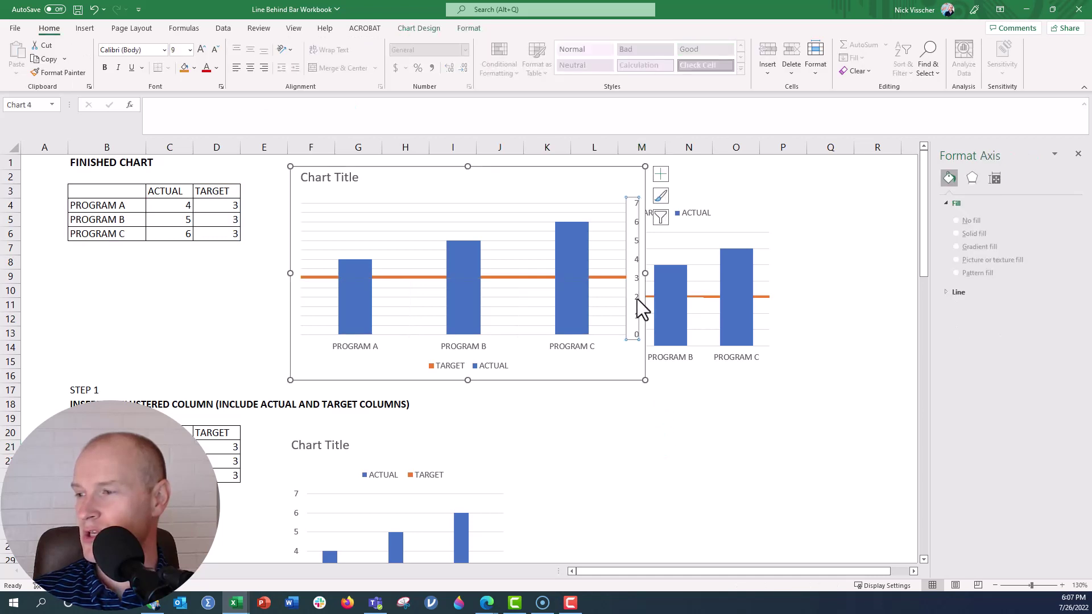
{"action": "left_click", "coordinate": [537, 231]}
{"action": "key", "text": "Delete"}
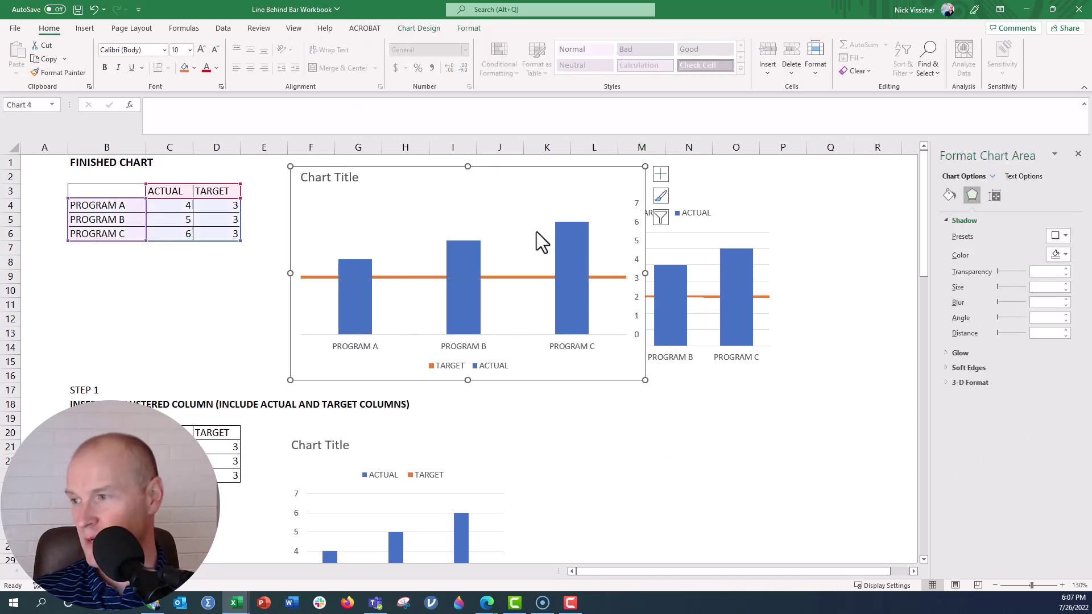
{"action": "left_click", "coordinate": [633, 223]}
{"action": "key", "text": "Delete"}
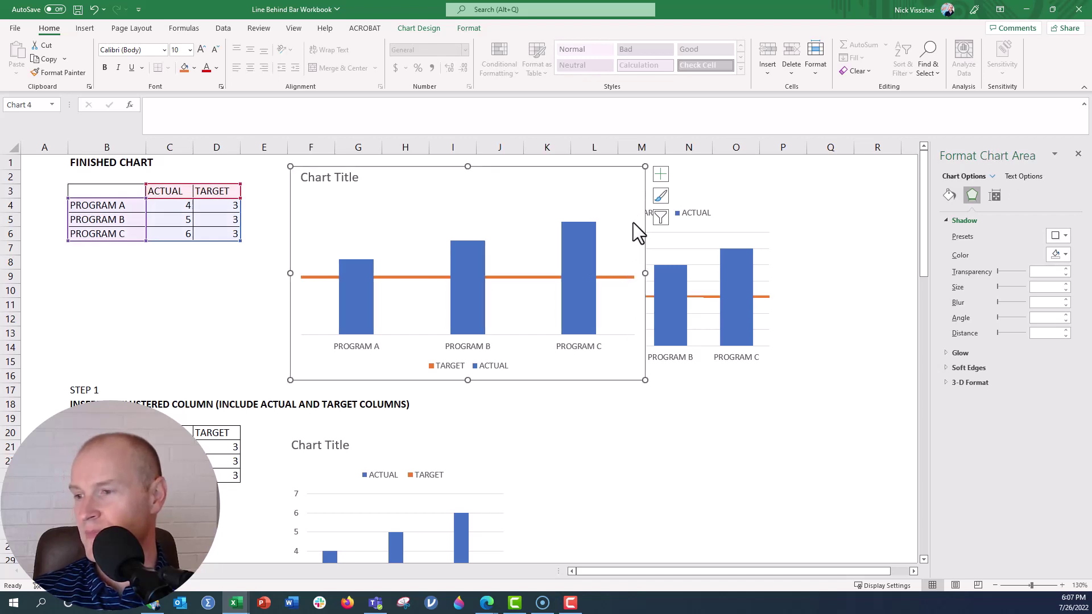
Step: Position the legend at the top of the chart
{"action": "left_click", "coordinate": [447, 367]}
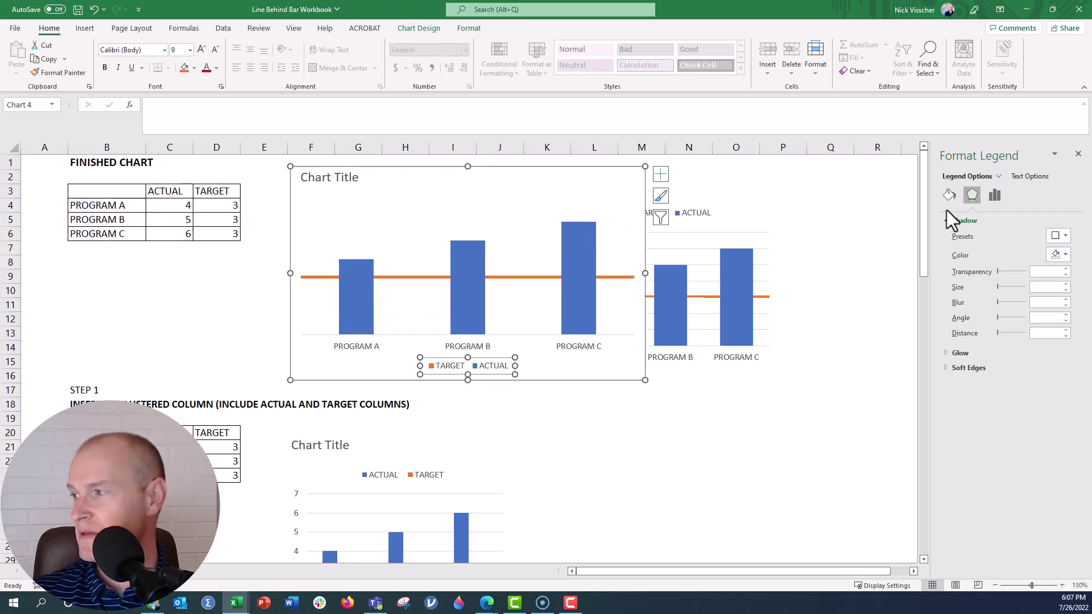
{"action": "left_click", "coordinate": [995, 195]}
{"action": "left_click", "coordinate": [962, 302]}
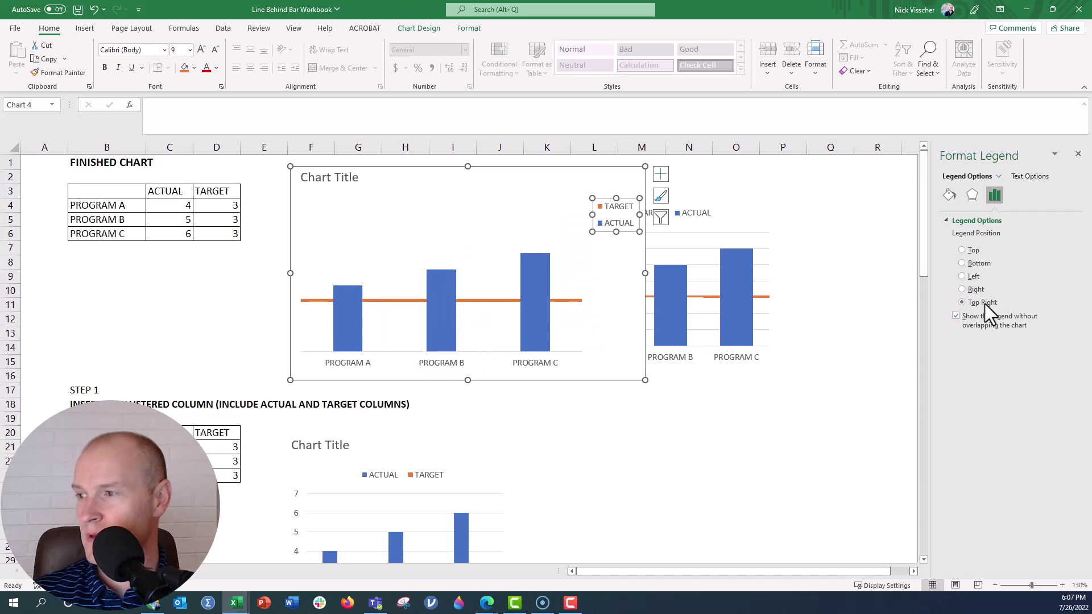
{"action": "left_click", "coordinate": [971, 250]}
Step: Set the ACTUAL series gap width to 100%
{"action": "left_click", "coordinate": [346, 340]}
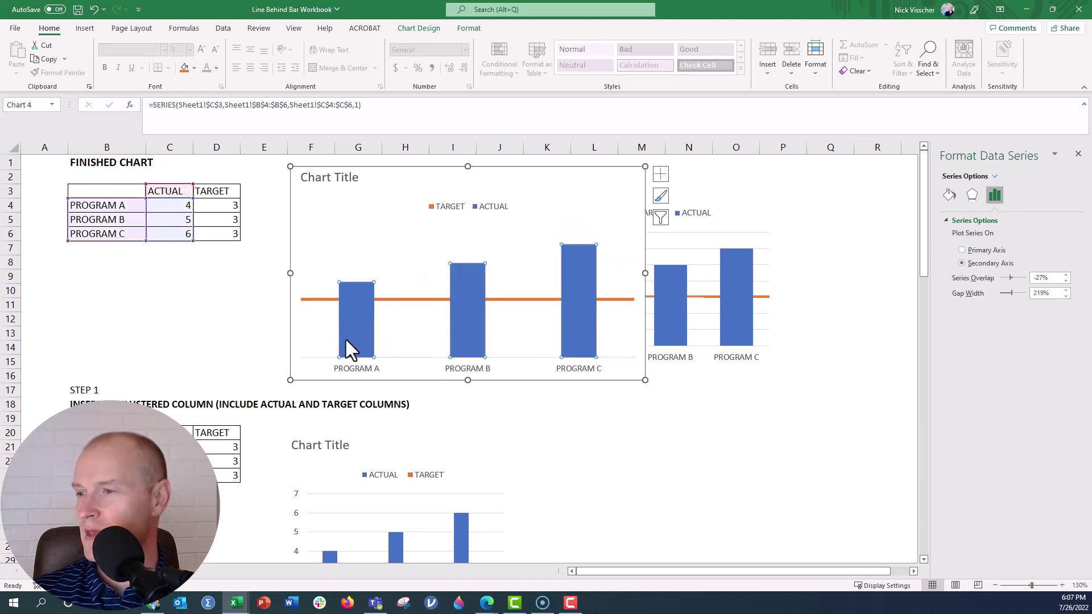
{"action": "double_click", "coordinate": [1046, 292]}
{"action": "type", "text": "100"}
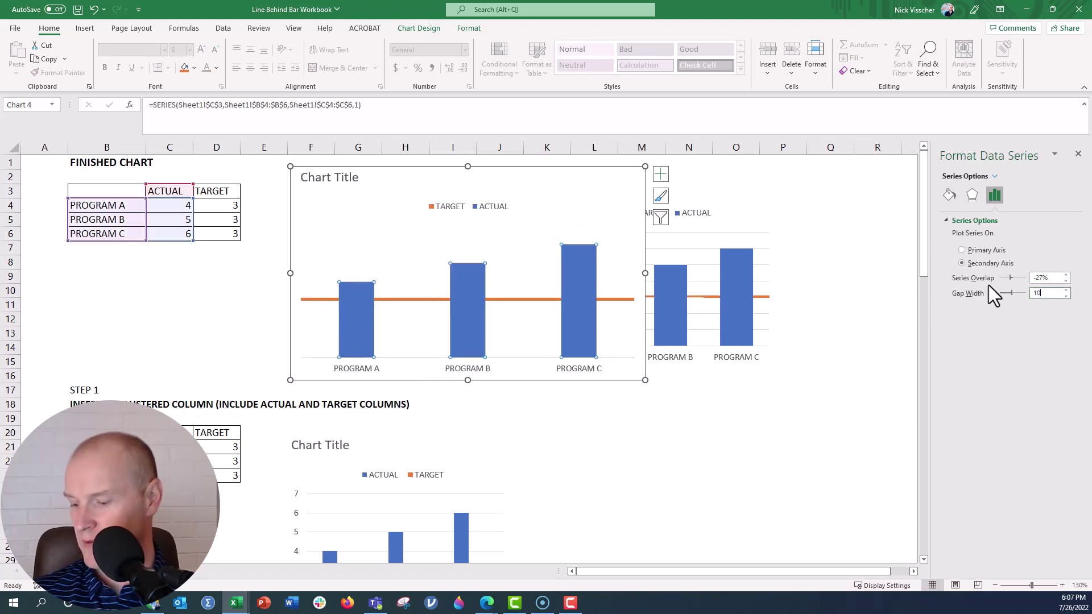
{"action": "key", "text": "Return"}
Step: Add data labels to the ACTUAL bars and make them bold and blue
{"action": "right_click", "coordinate": [330, 336]}
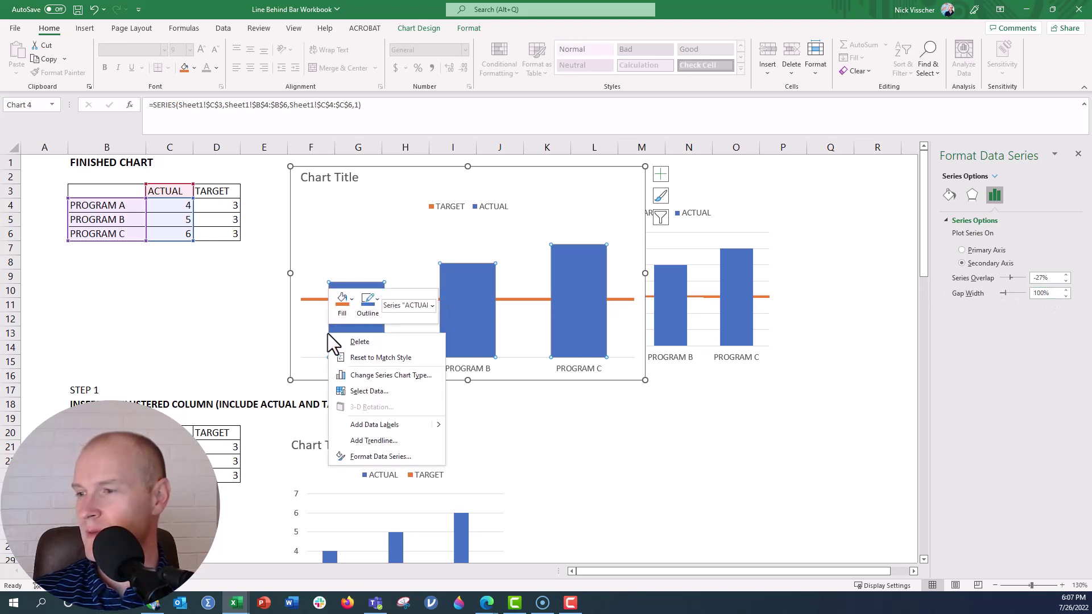
{"action": "left_click", "coordinate": [350, 424]}
{"action": "left_click", "coordinate": [355, 273]}
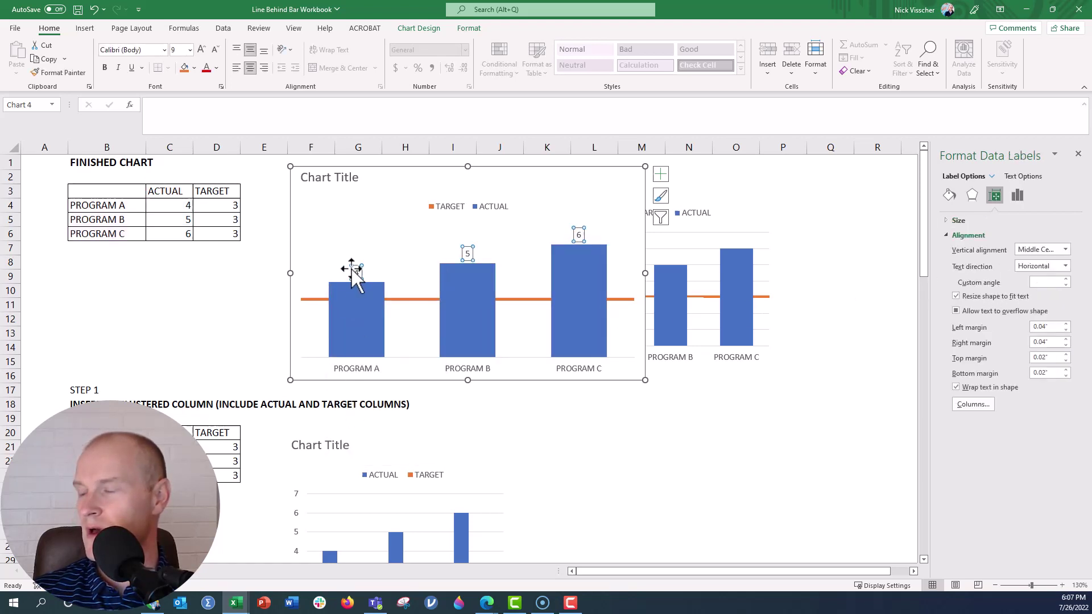
{"action": "left_click", "coordinate": [216, 69]}
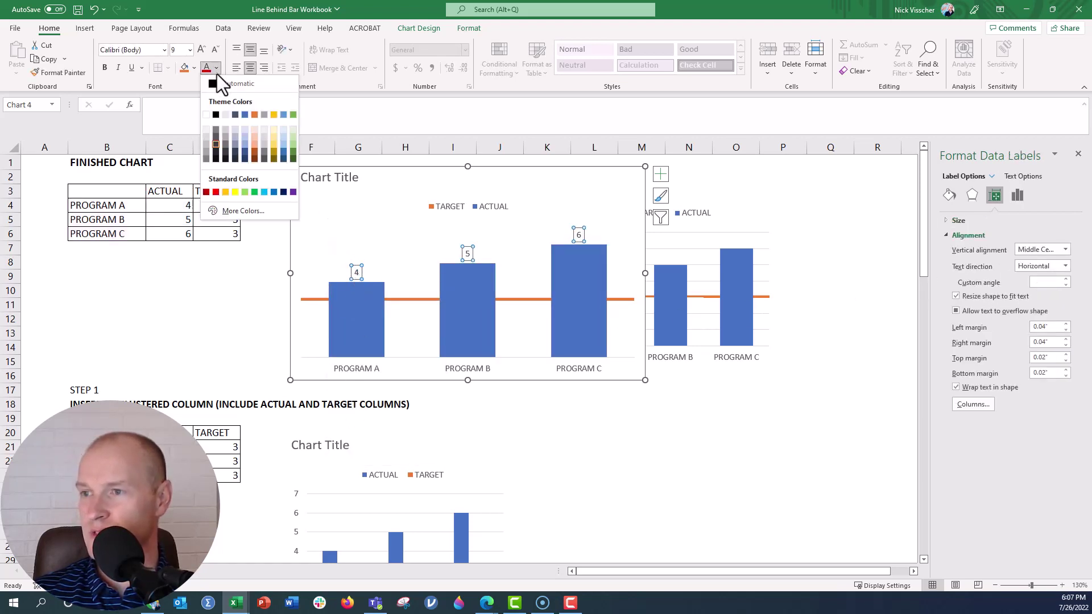
{"action": "left_click", "coordinate": [244, 115]}
{"action": "left_click", "coordinate": [104, 67]}
{"action": "left_click", "coordinate": [681, 515]}
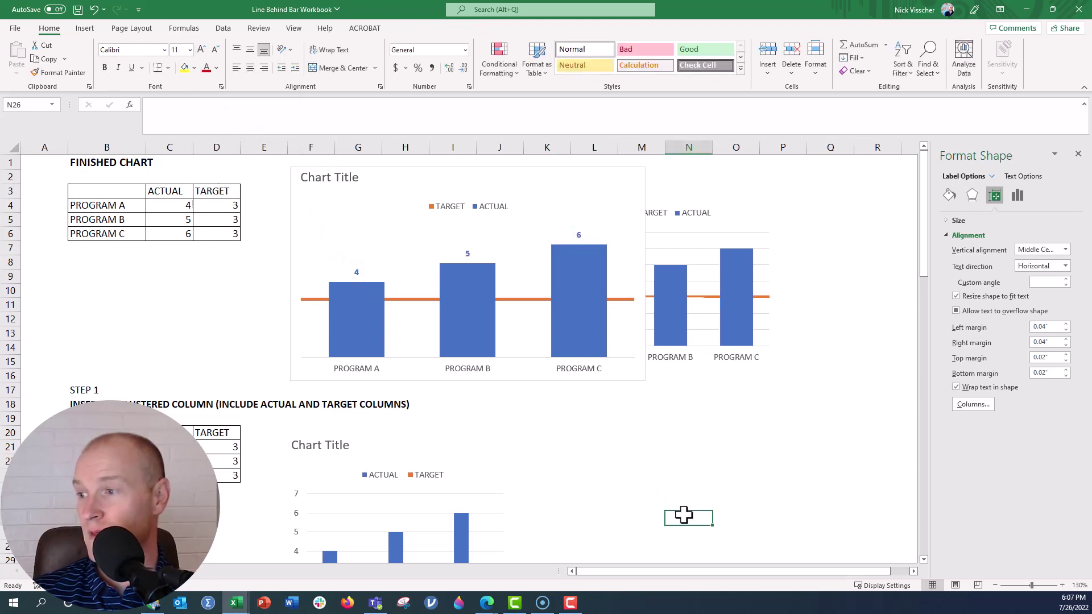
Step: Add a data label to the PROGRAM A target point only
{"action": "left_click", "coordinate": [316, 307]}
{"action": "left_click", "coordinate": [316, 307]}
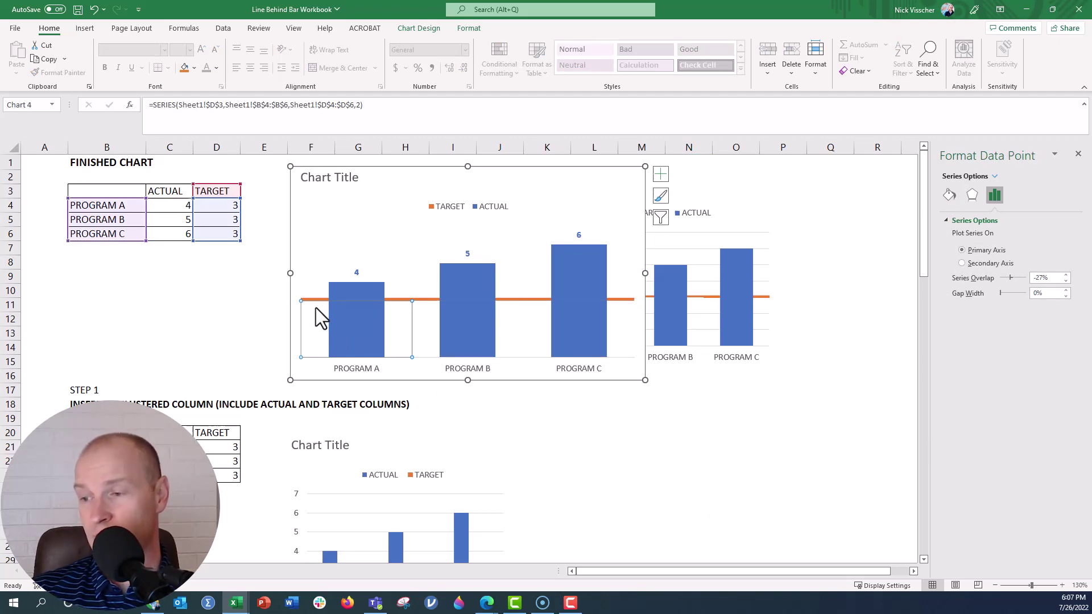
{"action": "right_click", "coordinate": [315, 309]}
{"action": "left_click", "coordinate": [333, 400]}
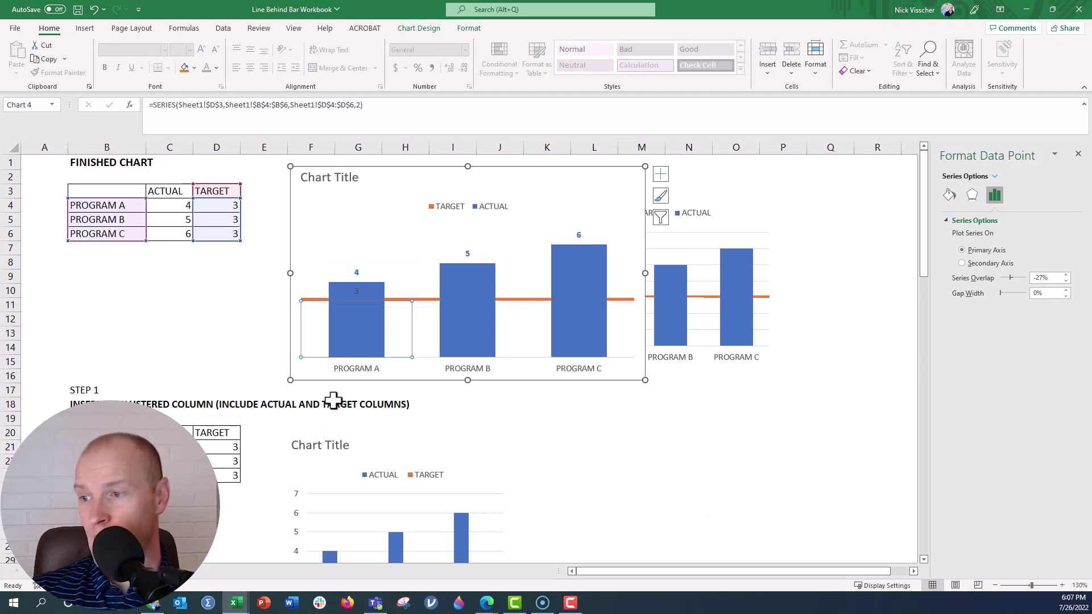
Step: Move the 3 label to the chart's left edge, delete its leader line and colour it orange
{"action": "left_click", "coordinate": [358, 291]}
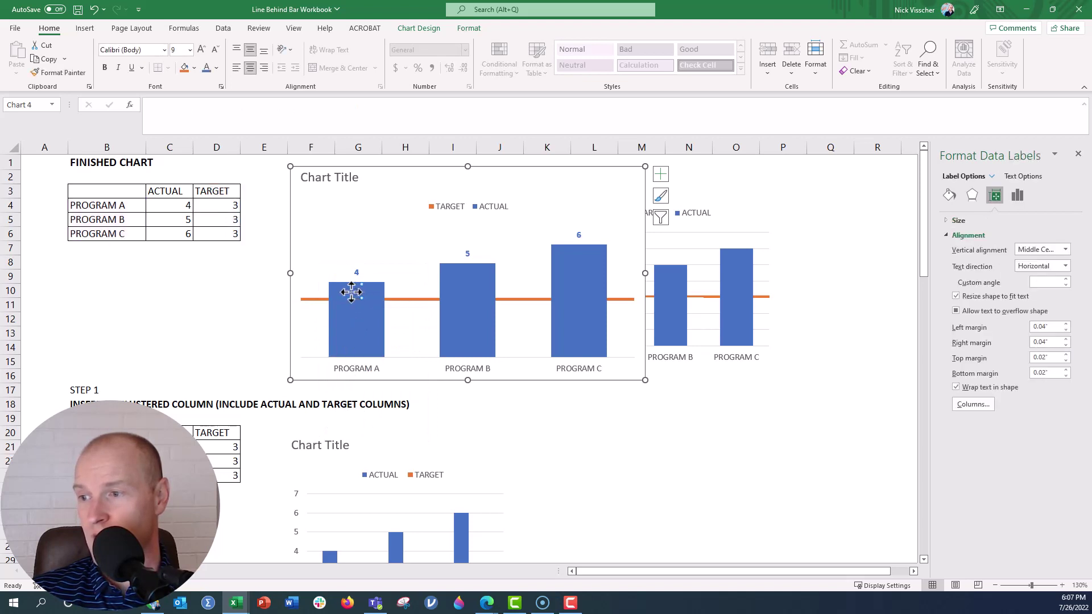
{"action": "left_click_drag", "start_coordinate": [301, 288], "coordinate": [302, 287]}
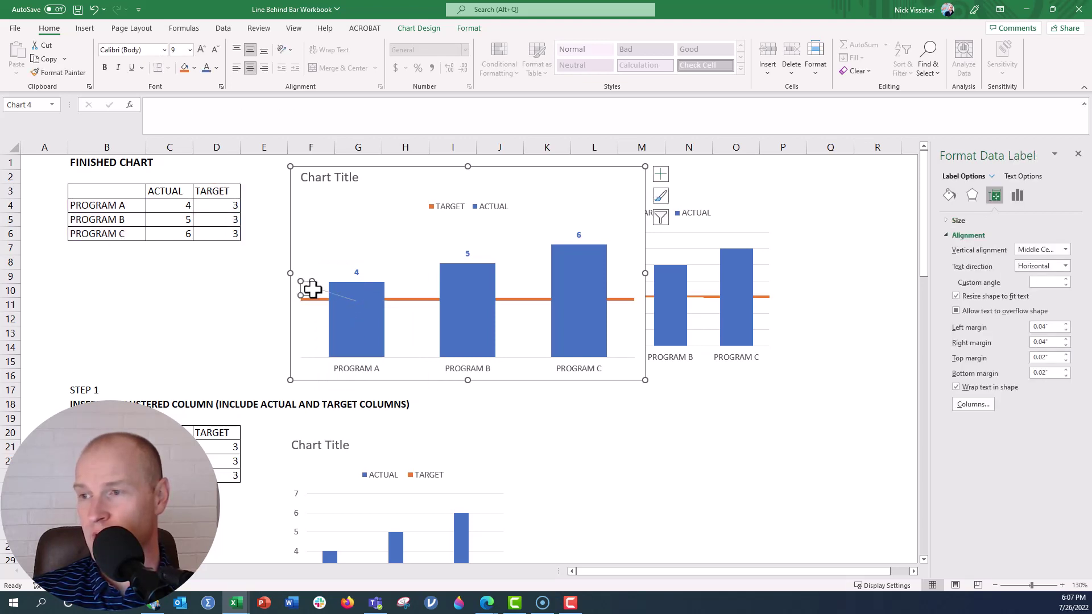
{"action": "left_click", "coordinate": [322, 291]}
{"action": "key", "text": "Delete"}
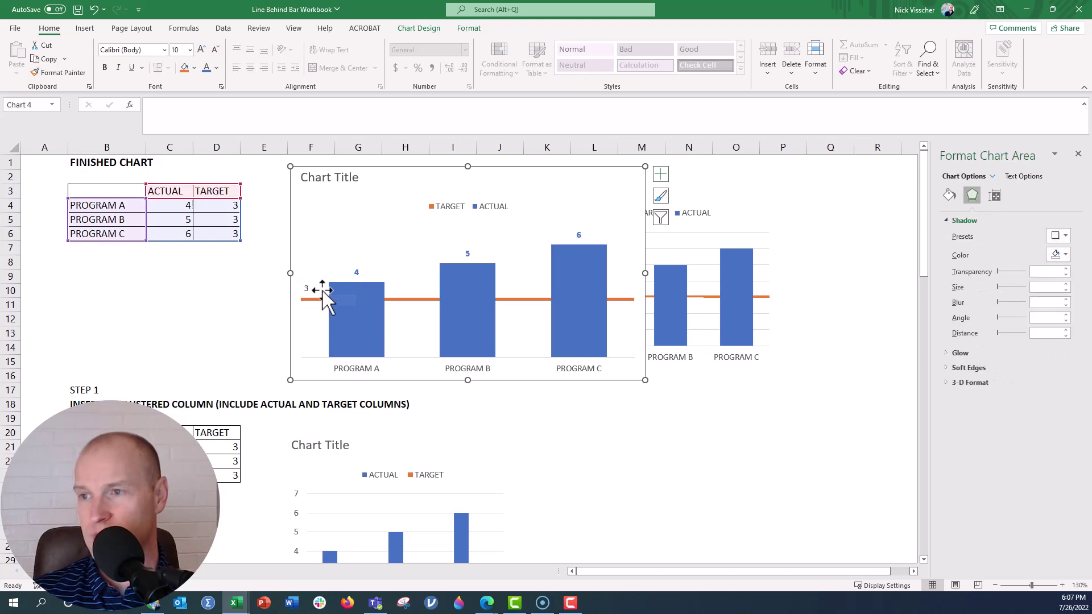
{"action": "left_click", "coordinate": [304, 289]}
{"action": "left_click", "coordinate": [218, 67]}
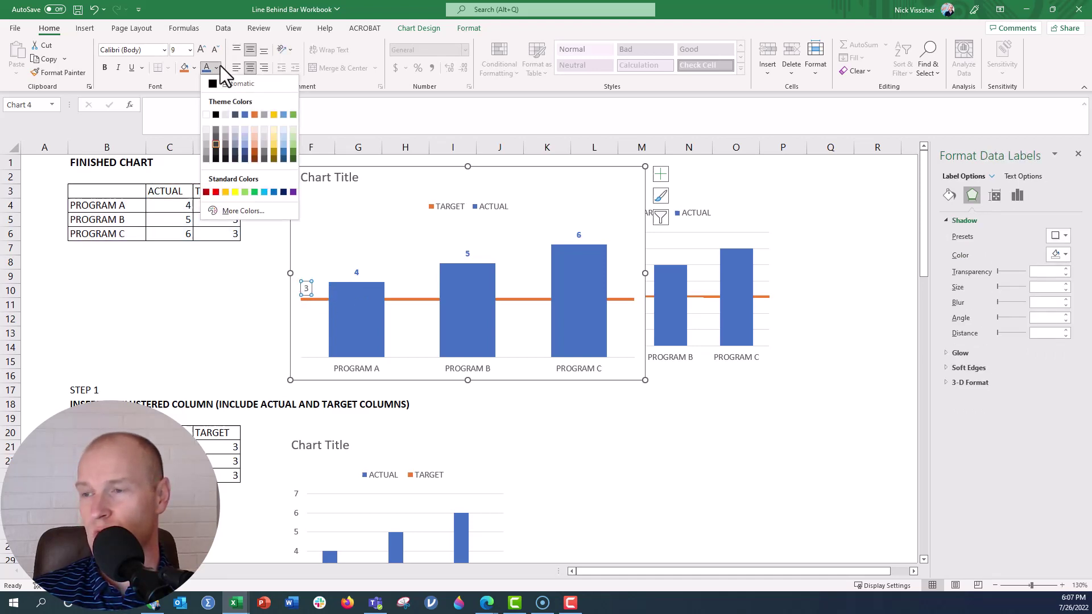
{"action": "left_click", "coordinate": [253, 114]}
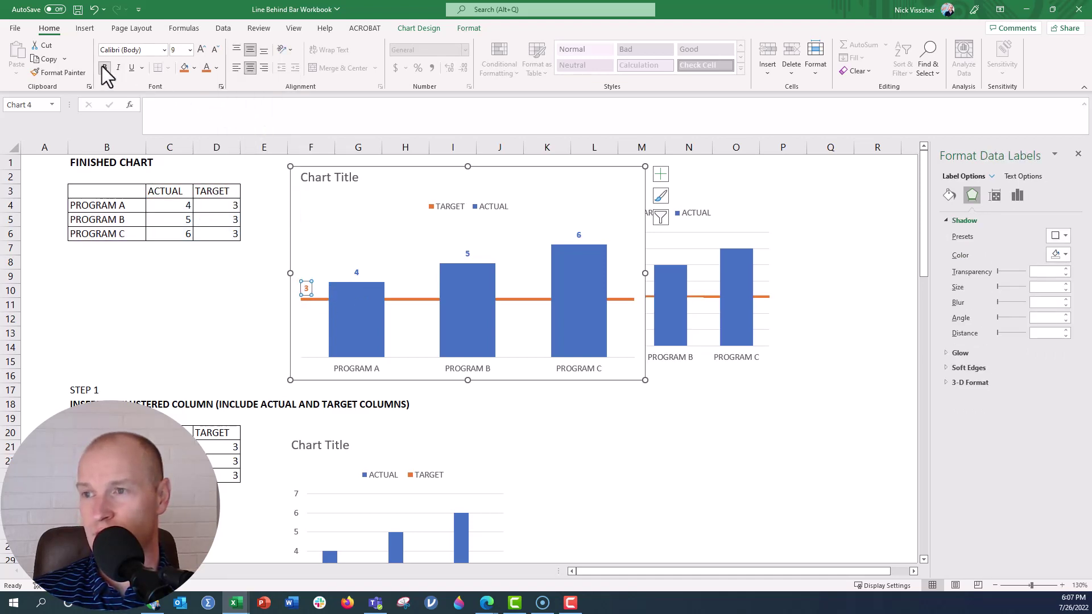
Step: Drag the new chart's right edge out so it spans columns F to P
{"action": "left_click", "coordinate": [643, 414]}
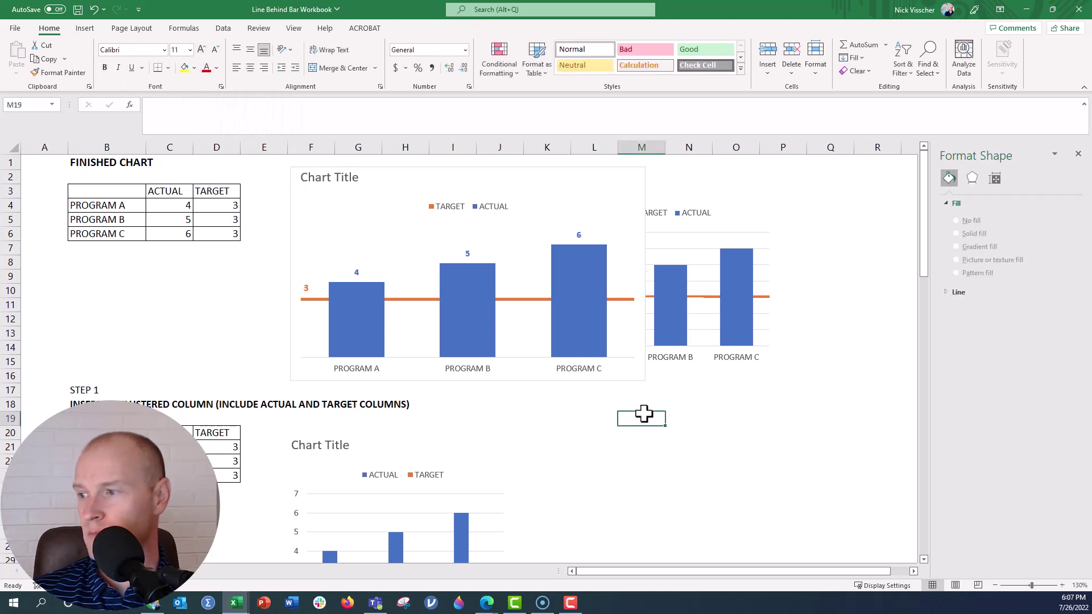
{"action": "left_click", "coordinate": [707, 346]}
{"action": "left_click", "coordinate": [621, 286]}
{"action": "left_click", "coordinate": [459, 172]}
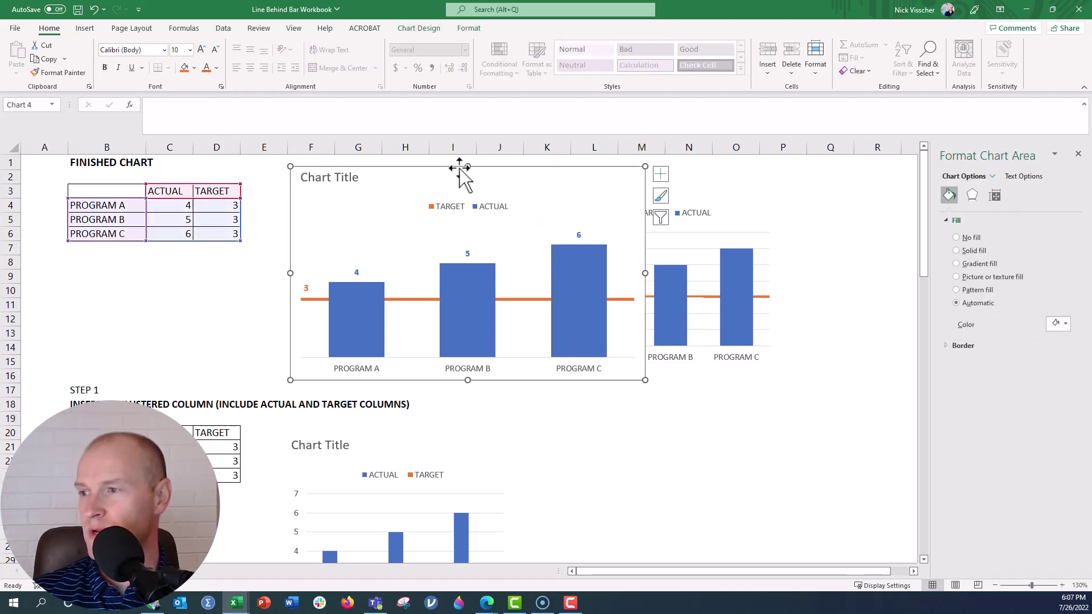
{"action": "left_click_drag", "start_coordinate": [642, 273], "coordinate": [780, 279]}
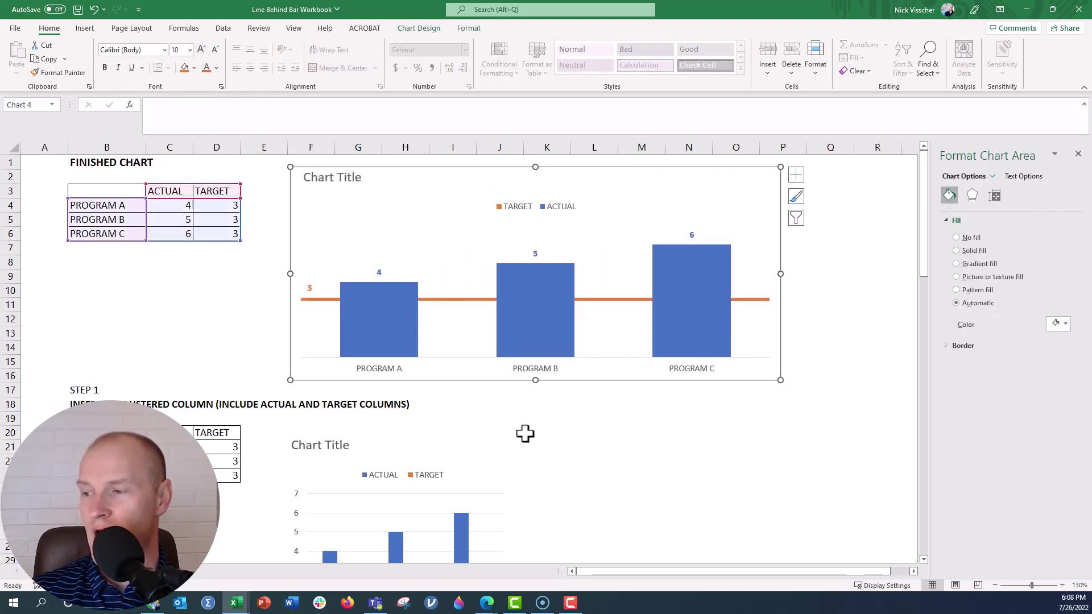